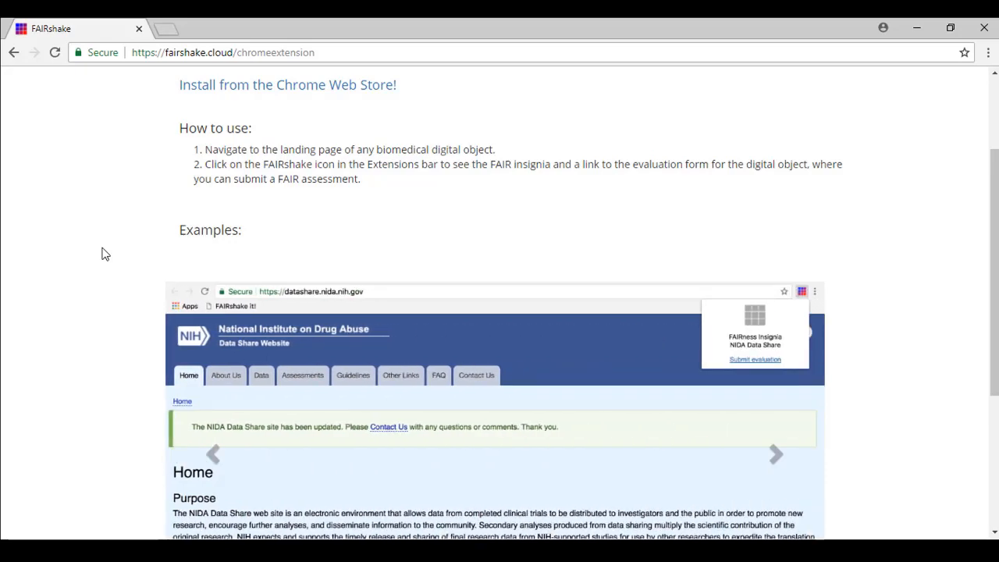
- Install the FAIRshake extension from the Chrome Web Store and dismiss the installation notice
click(231, 86)
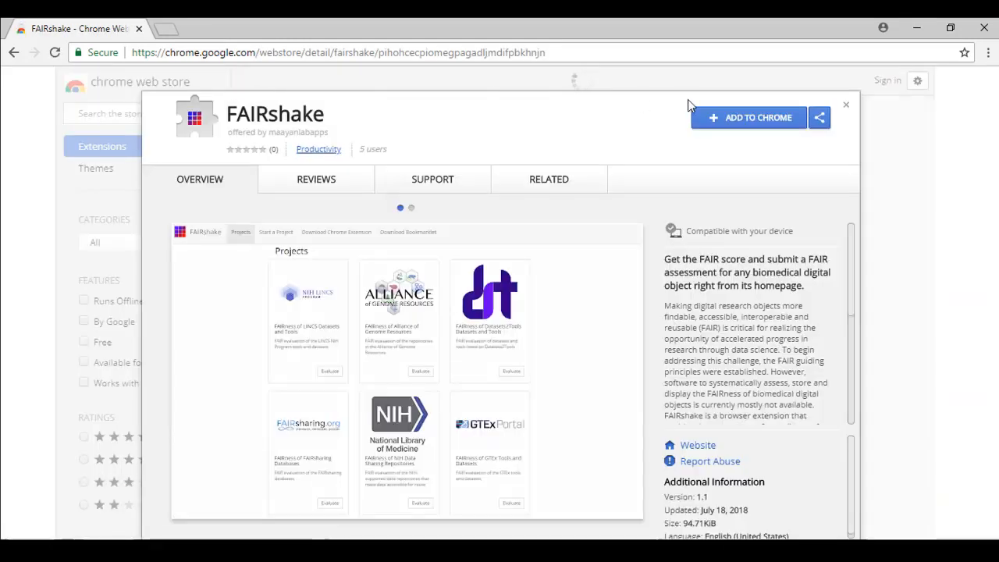
click(712, 117)
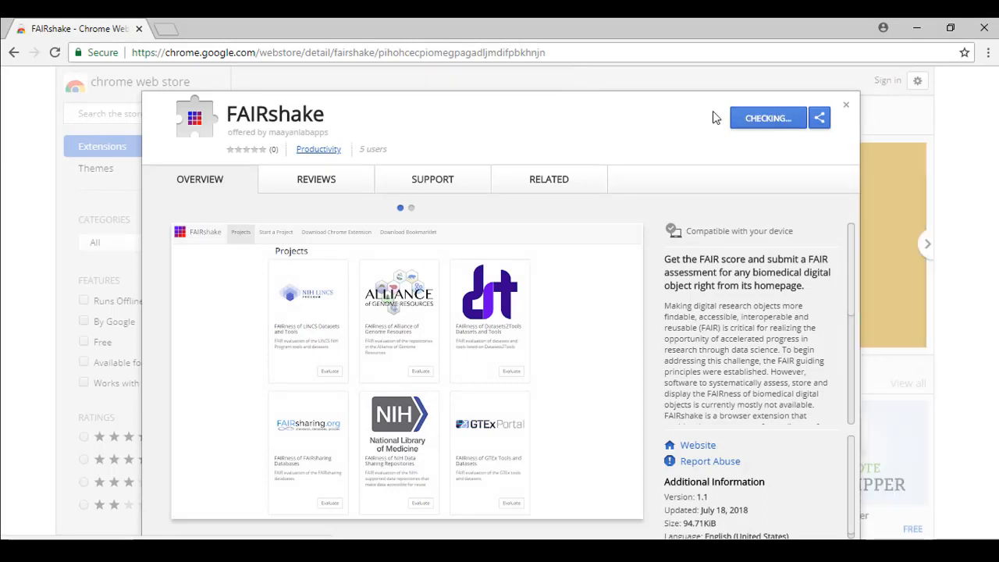
click(506, 178)
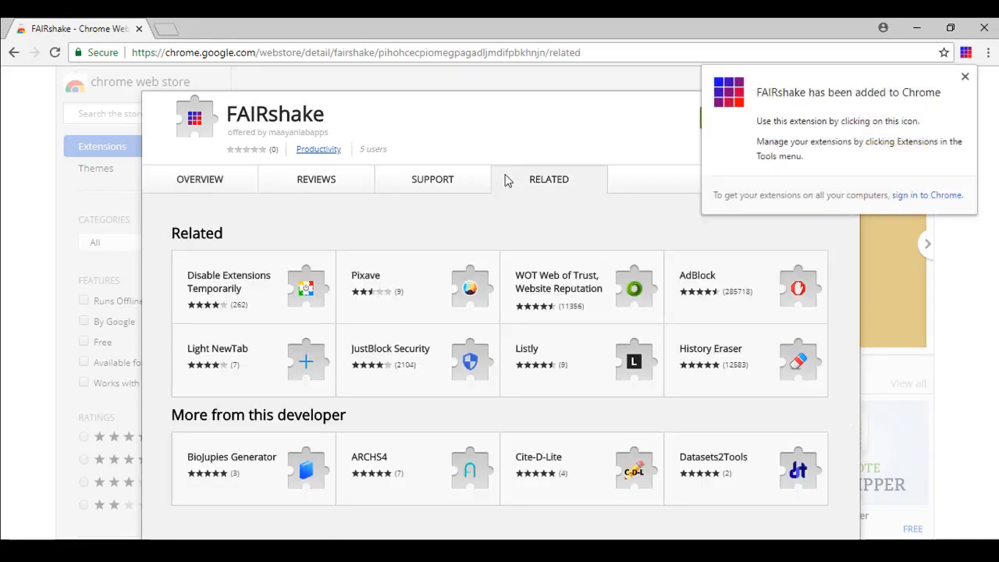
click(964, 77)
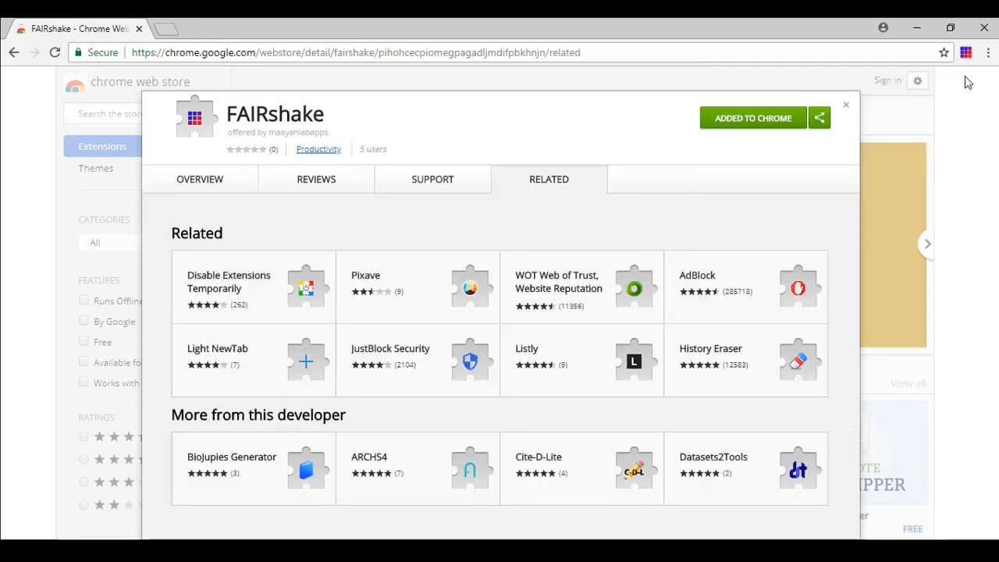
click(310, 29)
text(https://www.gtexportal.org/home/bubbleHeatmapPage/ACTN3)
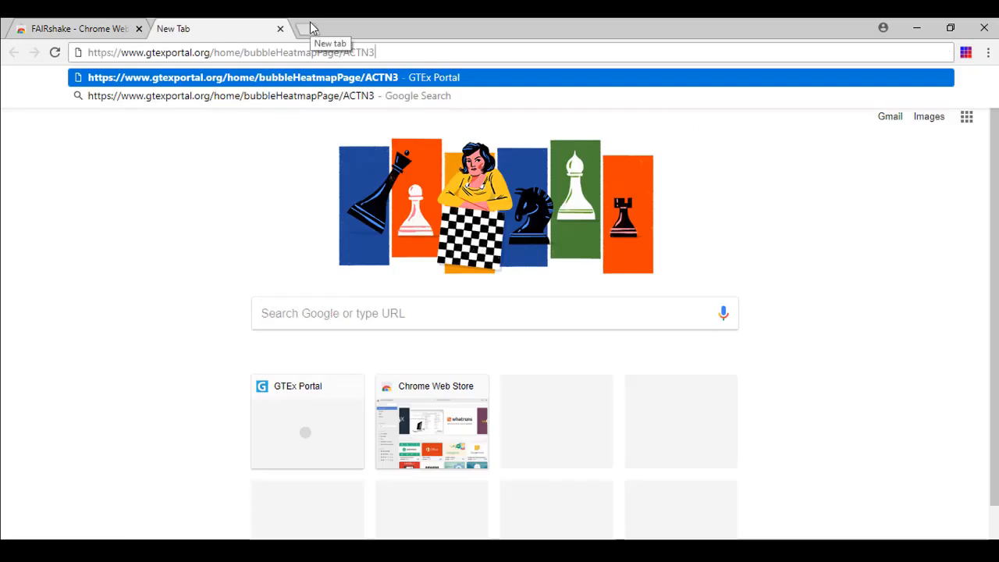
key(Return)
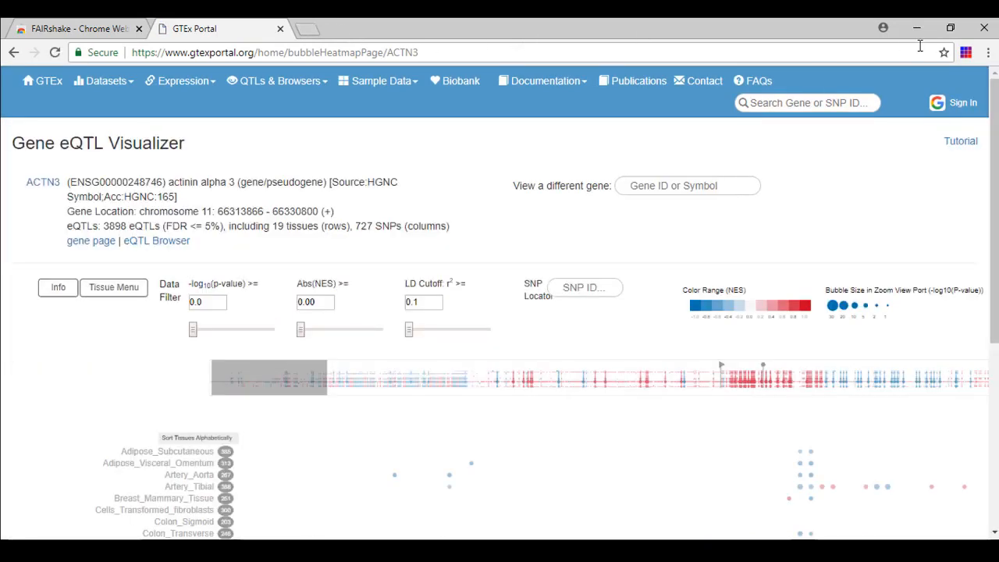
- Show the FAIRshake insignia for the Gene eQTL Visualizer page, inspect its squares, and open the evaluation submission form
click(965, 53)
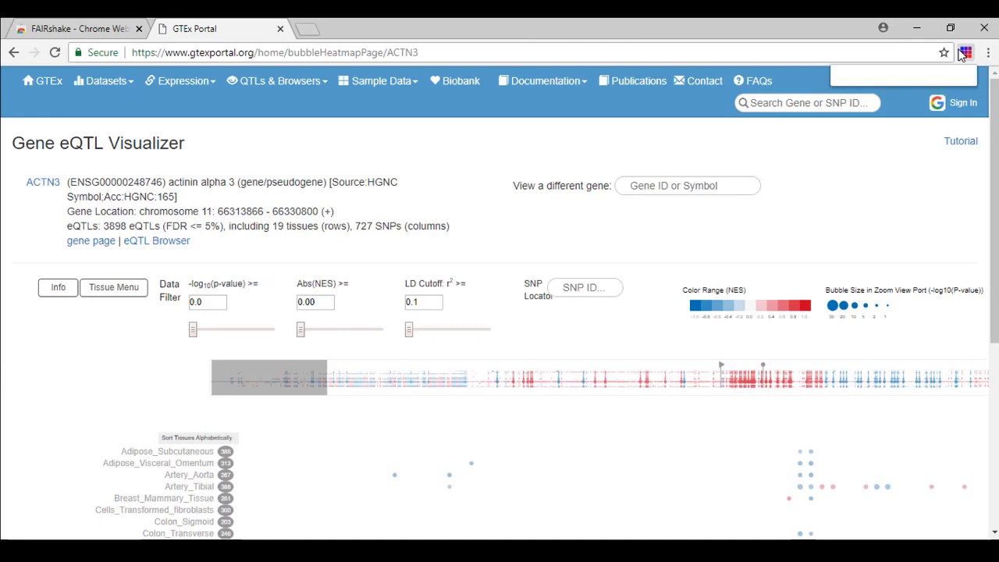
mouse_move(918, 96)
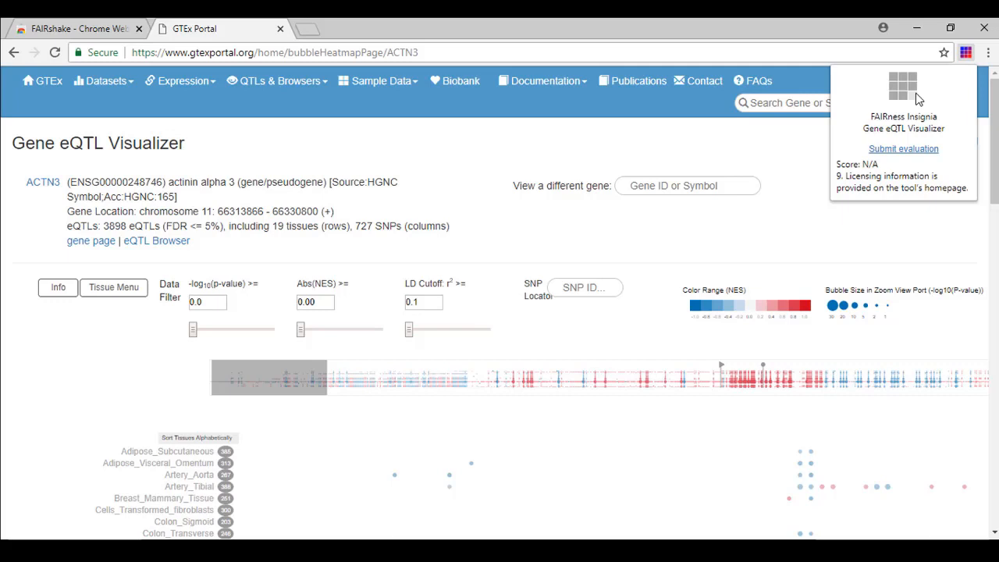
click(913, 153)
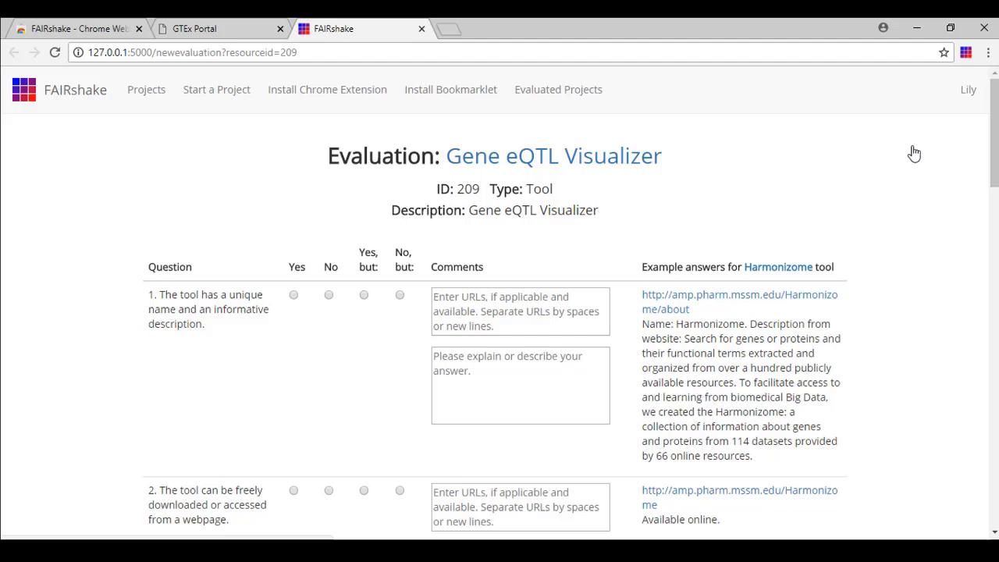
- Check the GTEx page, and answer question 1 with No and the explanation "The tool does not have a description provided."
click(164, 25)
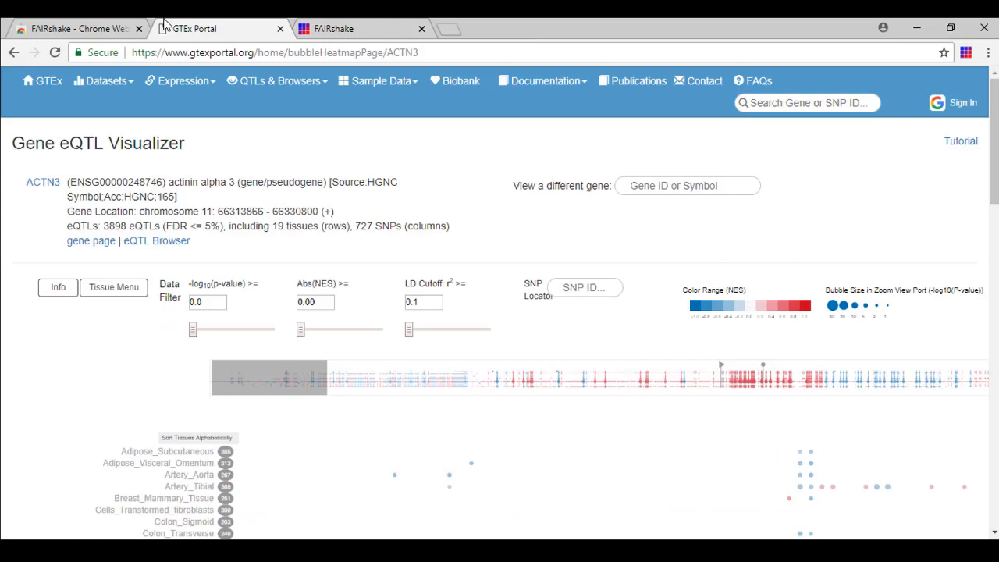
click(331, 28)
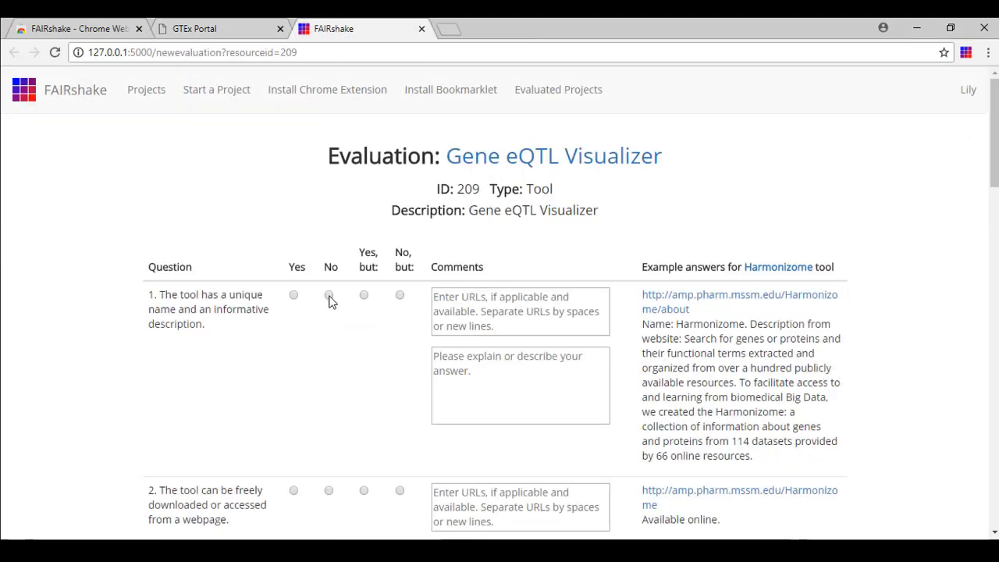
click(329, 295)
click(463, 362)
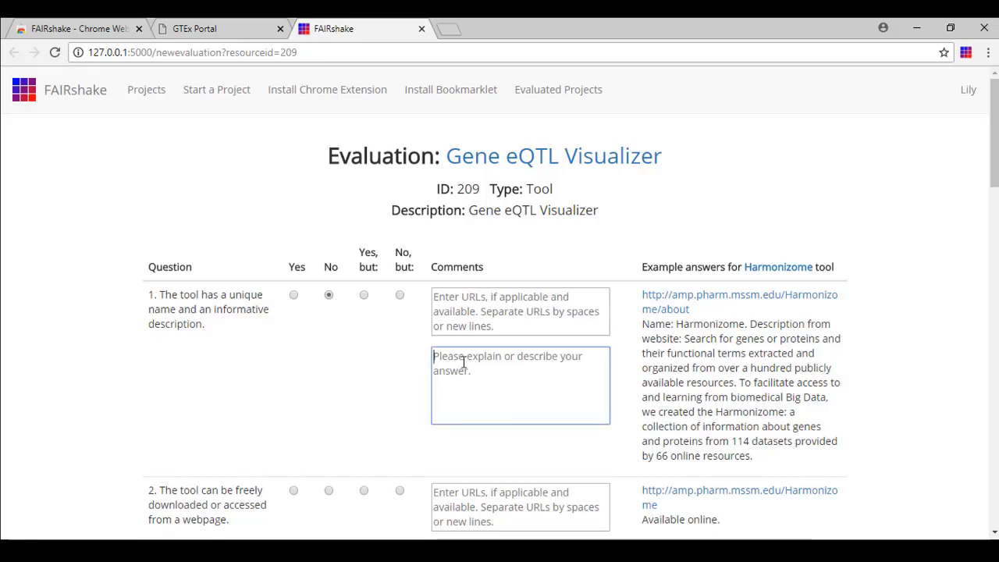
text(The tool does not have a)
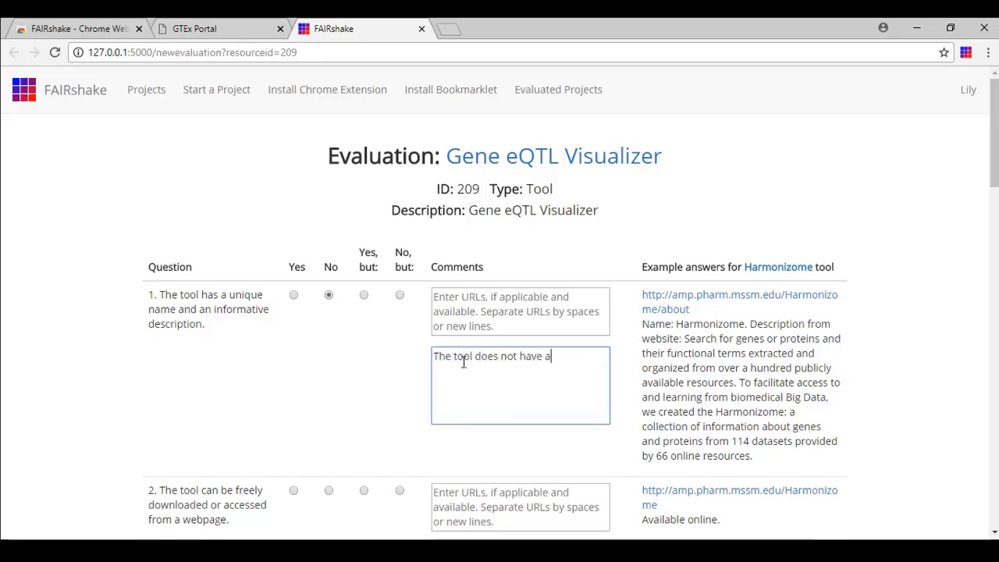
text( description provided.)
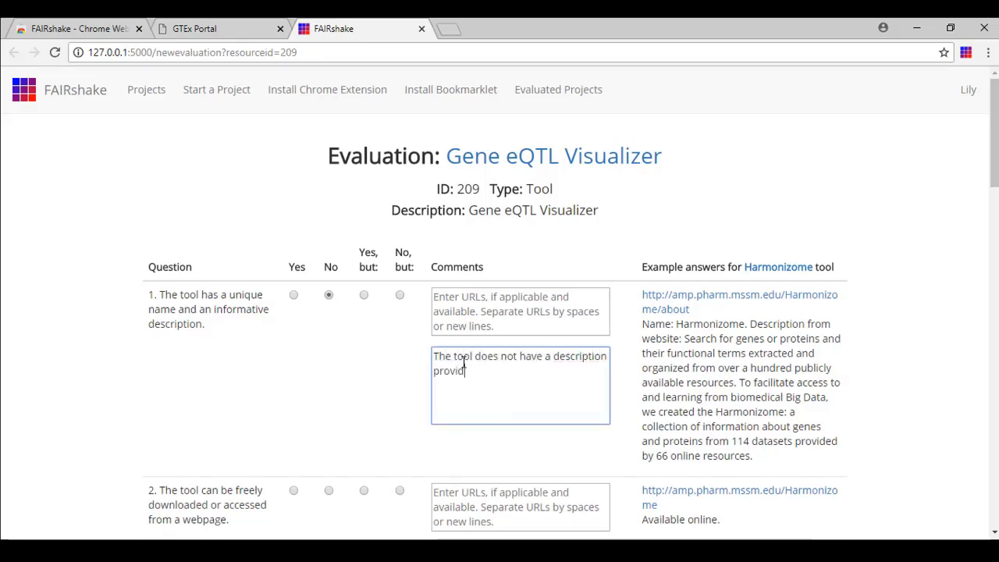
scroll(467, 370, down, 2)
scroll(467, 370, down, 3)
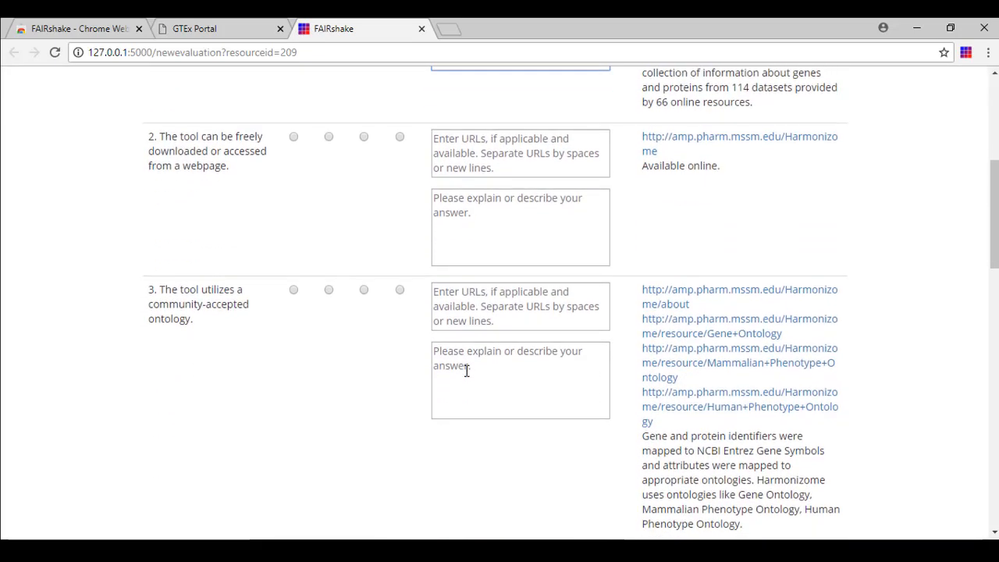
click(204, 29)
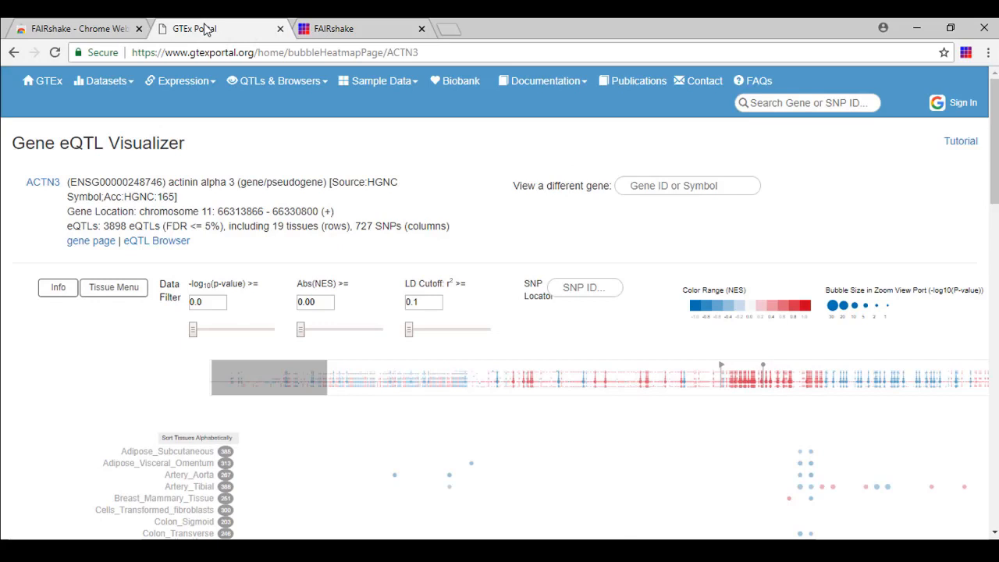
click(332, 25)
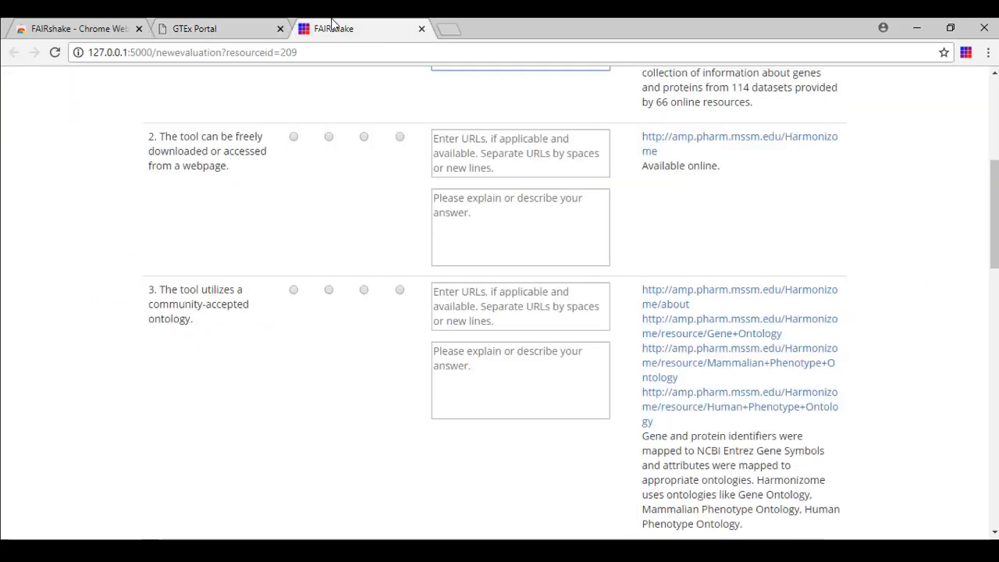
click(294, 138)
click(434, 151)
text(https://www.gtexportal.org/home/bubbleHeatmapPage/ACTN3)
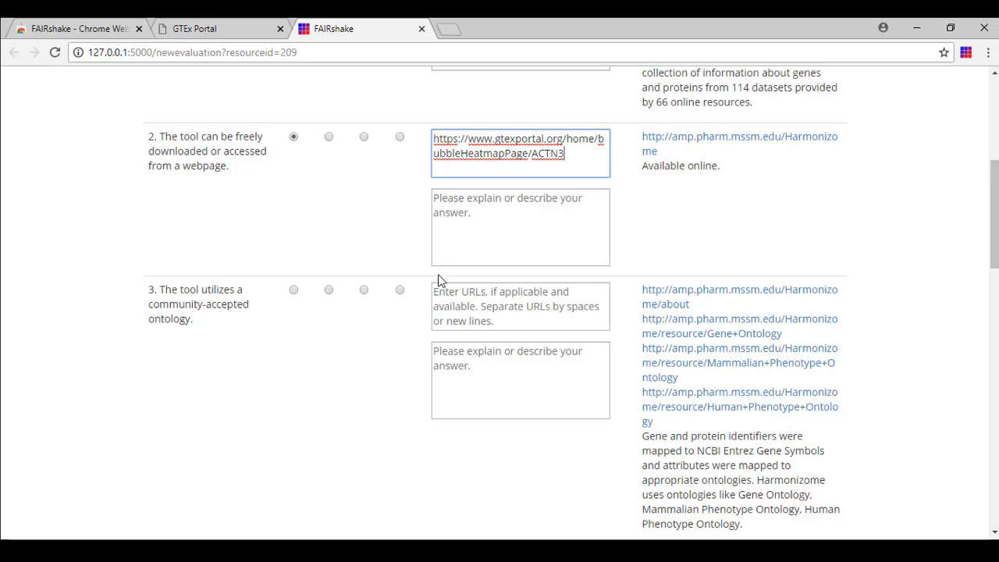
- Answer question 3 about using a community-accepted ontology with No
scroll(419, 291, down, 3)
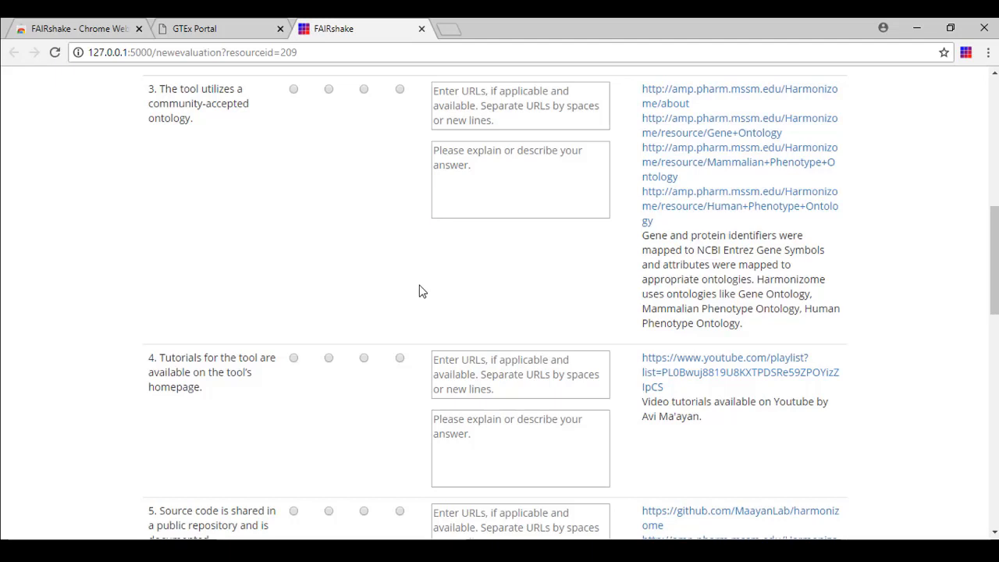
click(329, 90)
scroll(412, 172, down, 3)
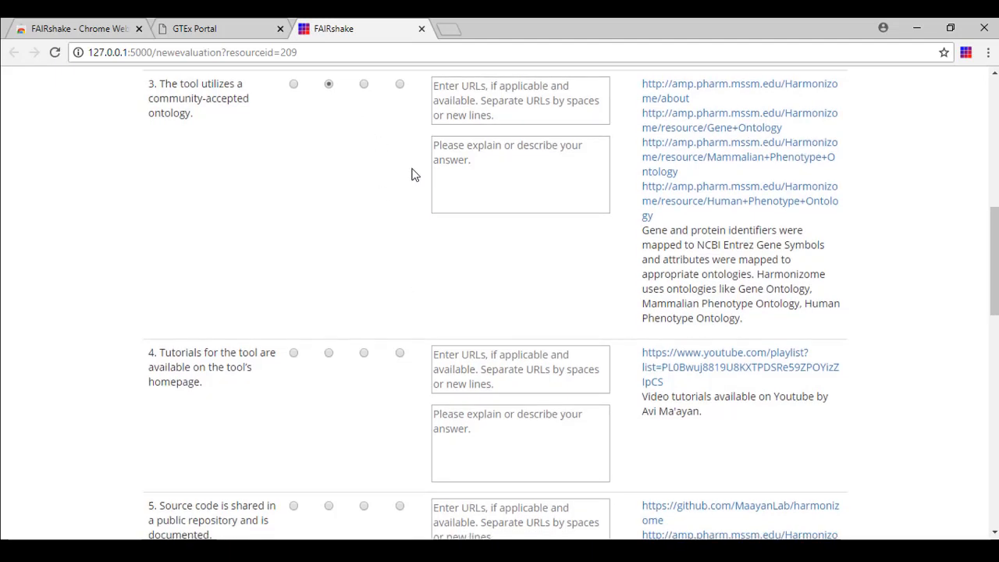
- Open the Videos documentation page on the GTEx Portal, copy its address, and return to the evaluation form
scroll(412, 174, down, 1)
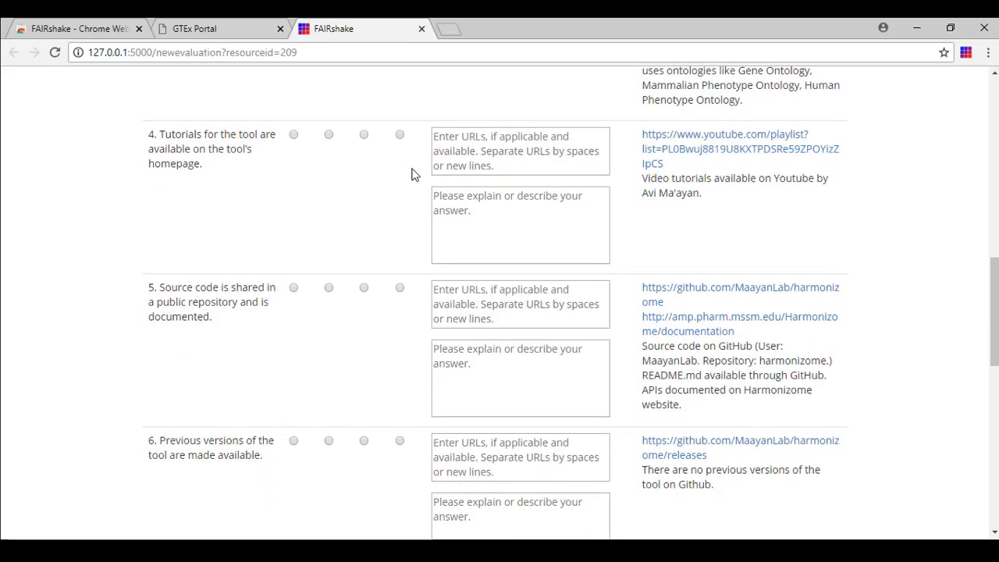
click(235, 29)
mouse_move(511, 87)
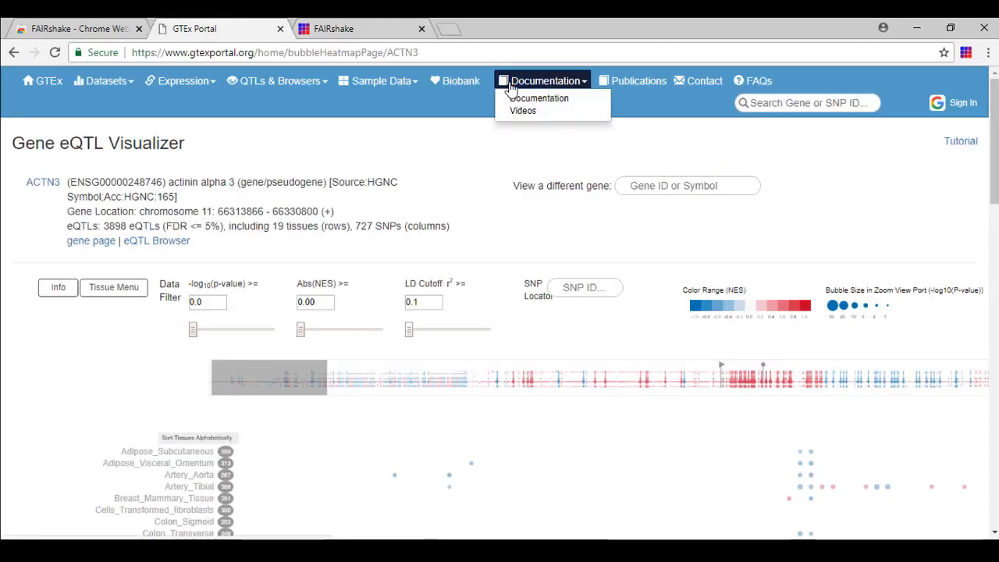
click(522, 111)
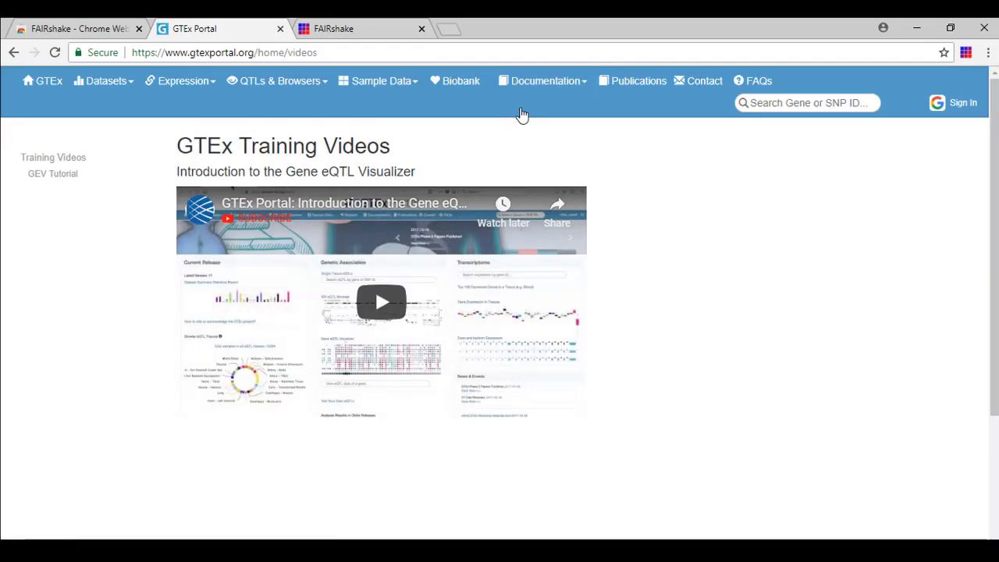
click(435, 52)
key(ctrl+c)
key(ctrl+Tab)
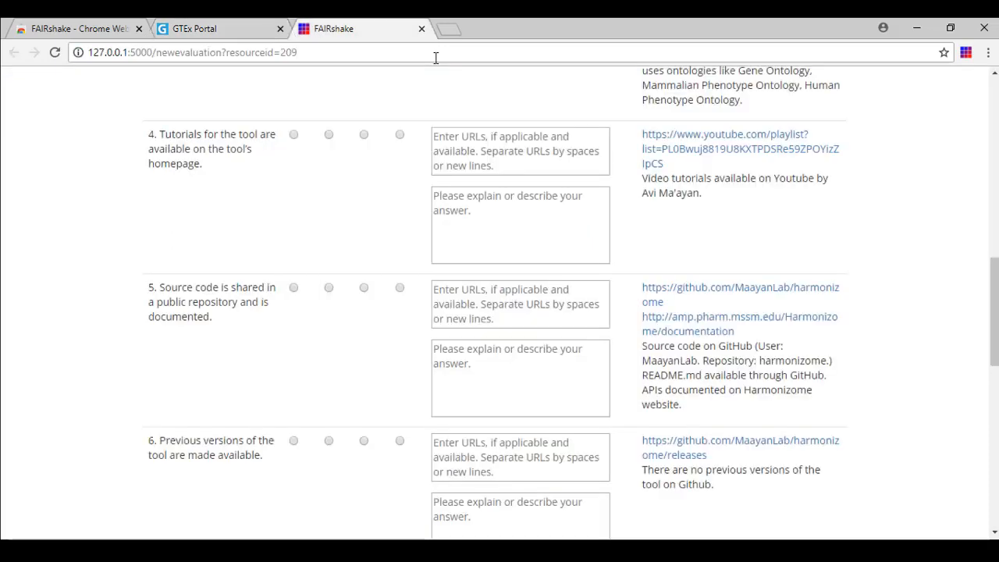
- Answer question 4 with "Yes, but", the copied videos URL, and the explanation "Tutorial available through separate tab that is not tool homepage."
click(363, 135)
click(449, 143)
key(ctrl+v)
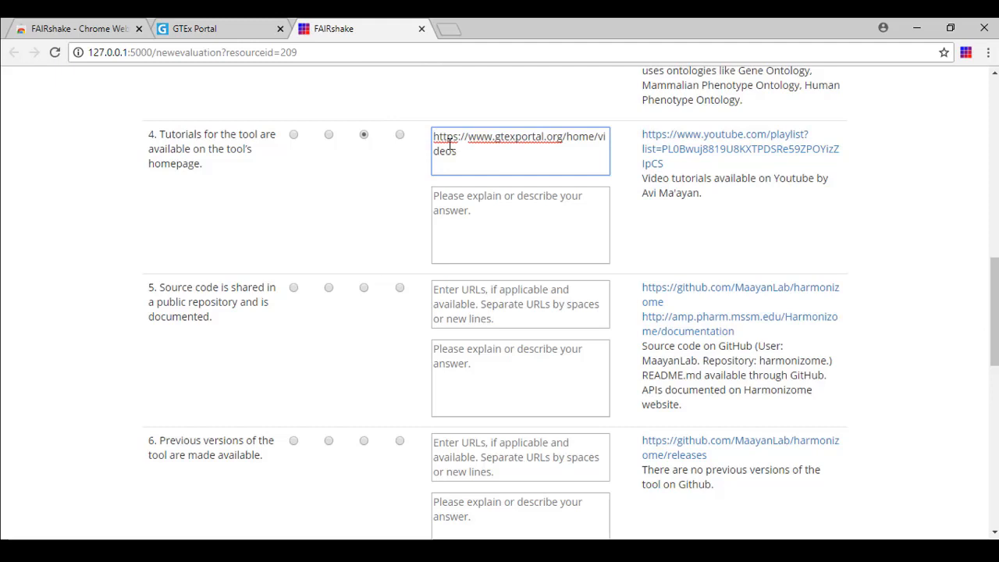
click(455, 196)
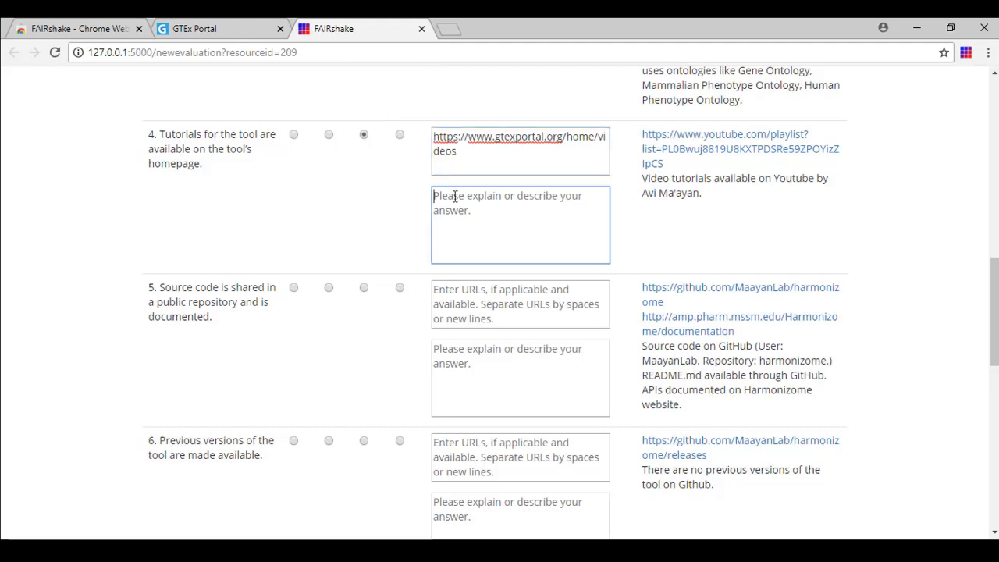
text(Tutorial available)
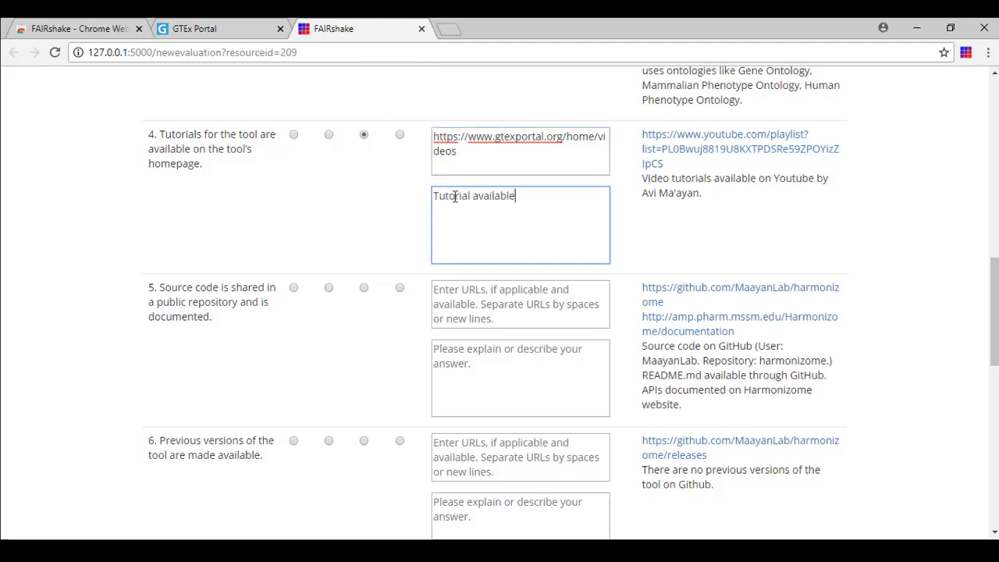
text( through separate tab that)
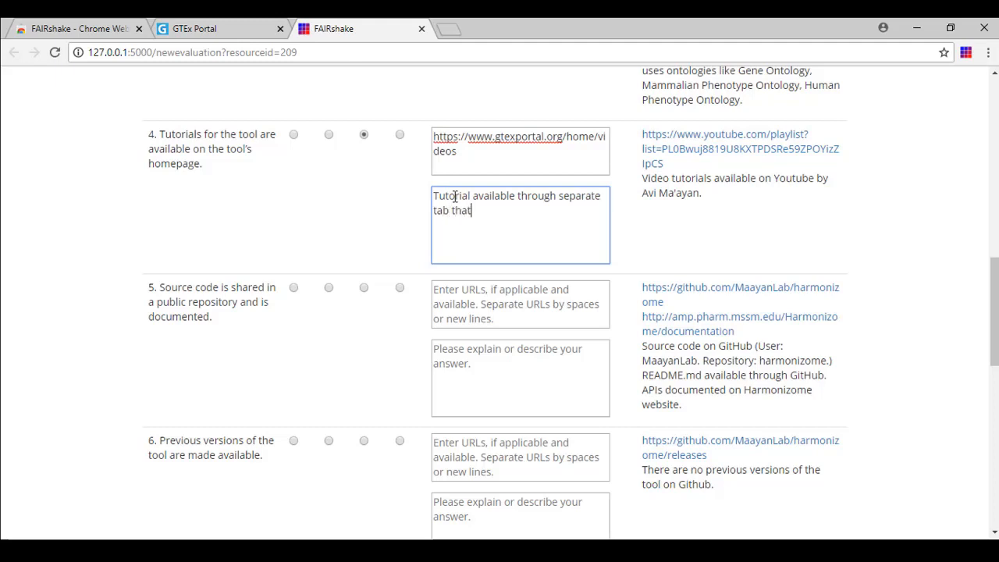
text( is not tool homepage.)
- Search GitHub in a new tab for gtex repositories of the broadinstitute organization and look through the results
scroll(455, 197, down, 3)
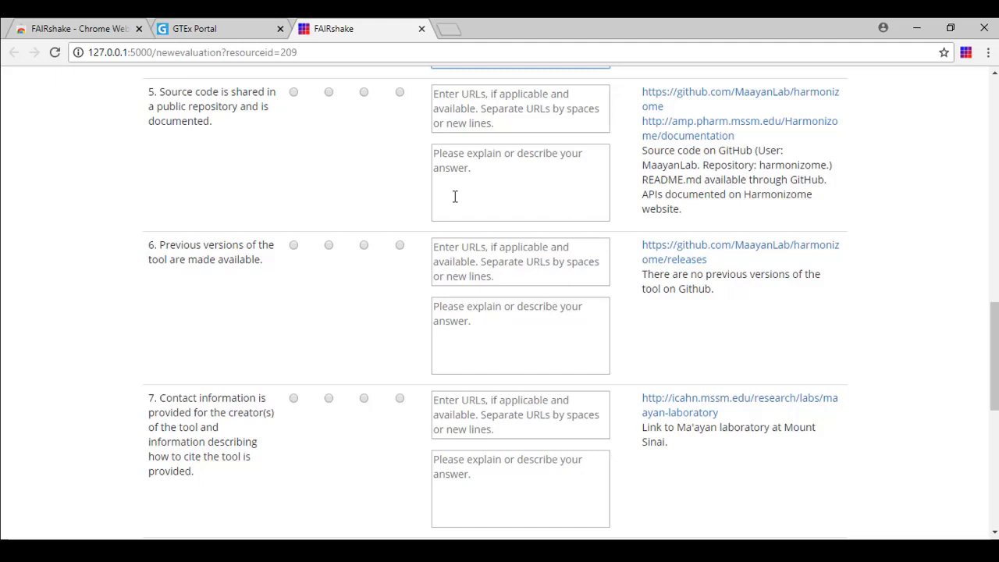
scroll(509, 93, down, 1)
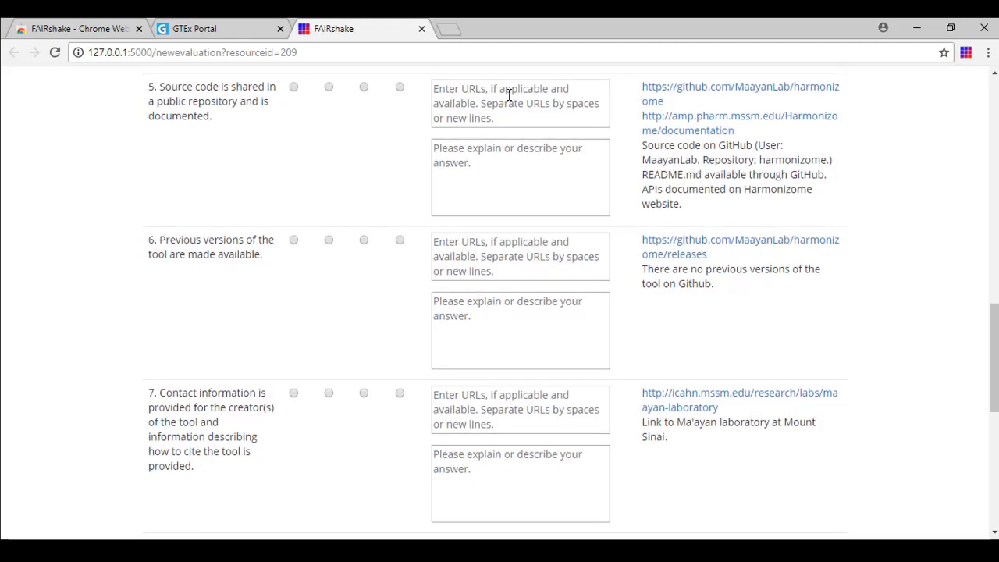
key(ctrl+t)
text(https://github.com/search?q=org%3Abroadinstitute+gtex&unscoped_q=gtex)
key(Return)
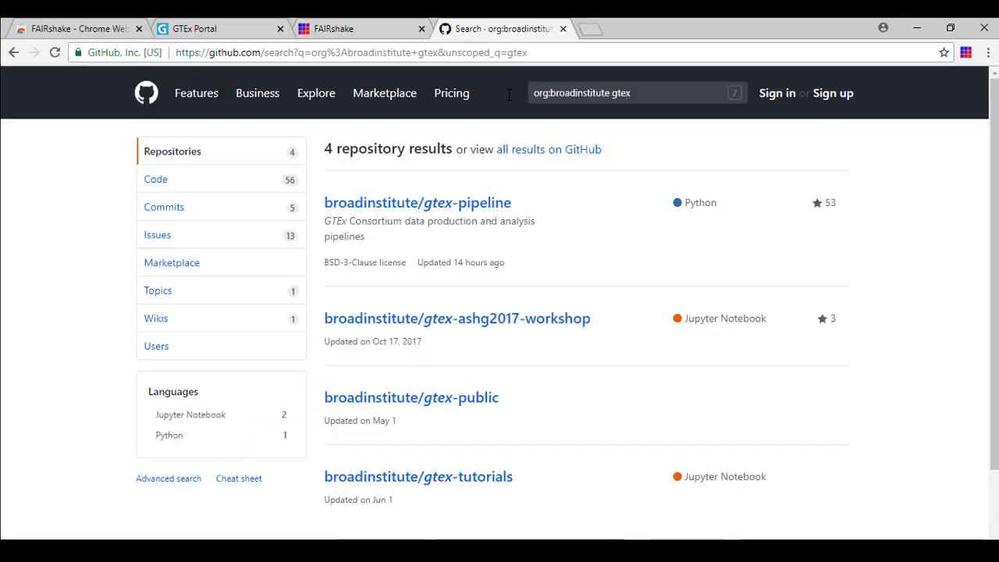
scroll(509, 94, down, 1)
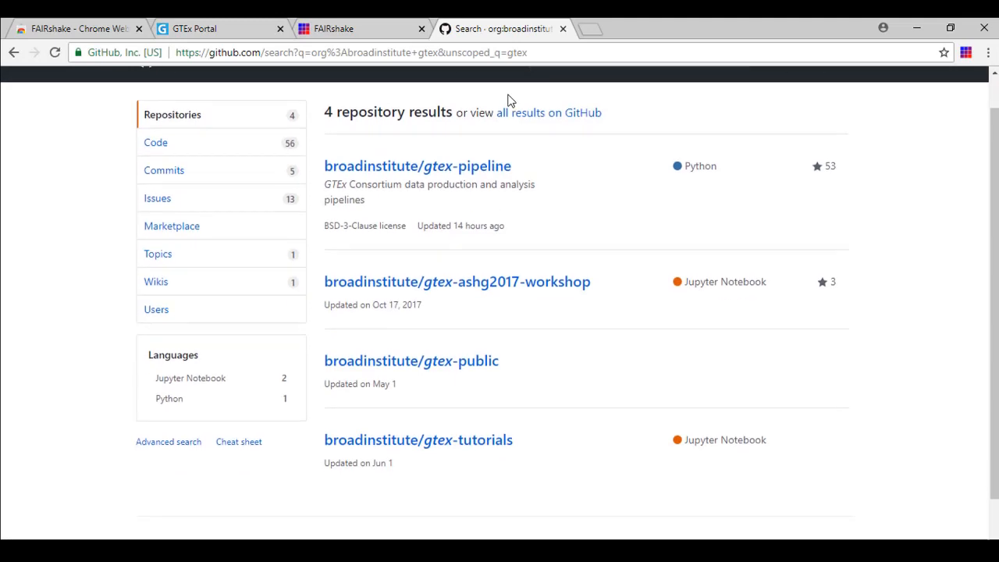
- Back in the form, answer question 5 with No and the explanation "Source code not available on Github although some other GTEx resources are."
key(ctrl+shift+Tab)
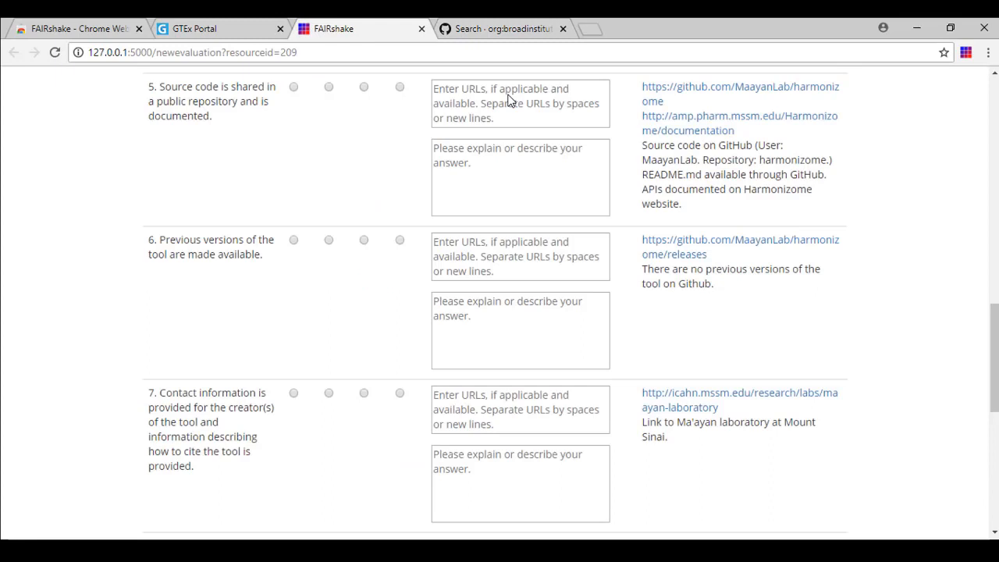
click(329, 88)
click(511, 171)
text(Source code not a)
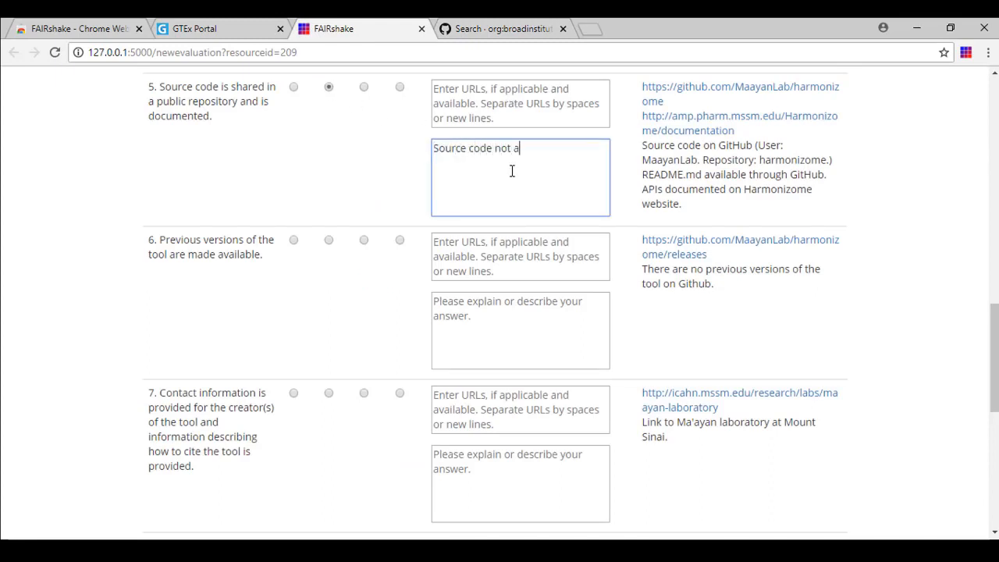
text(vailable on Github although some other GTEx resources are.)
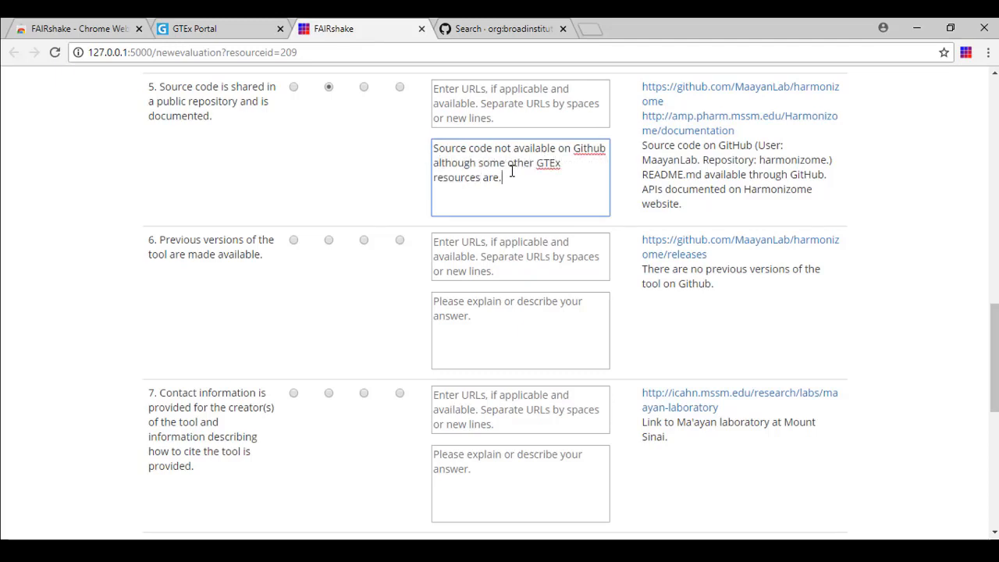
- Answer question 6 with No and the explanation "No information about other versions."
scroll(512, 170, down, 2)
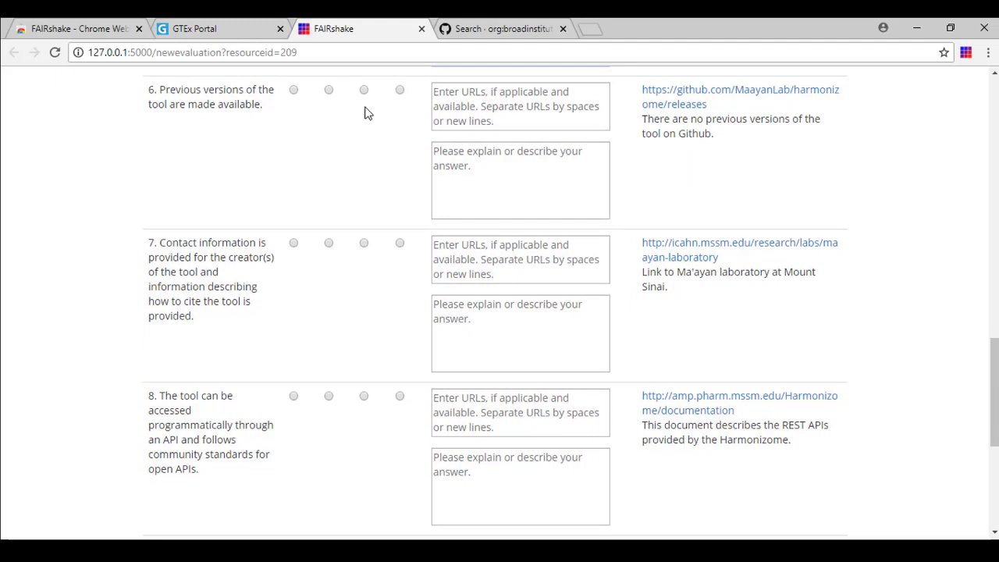
click(330, 92)
click(461, 160)
text(No in)
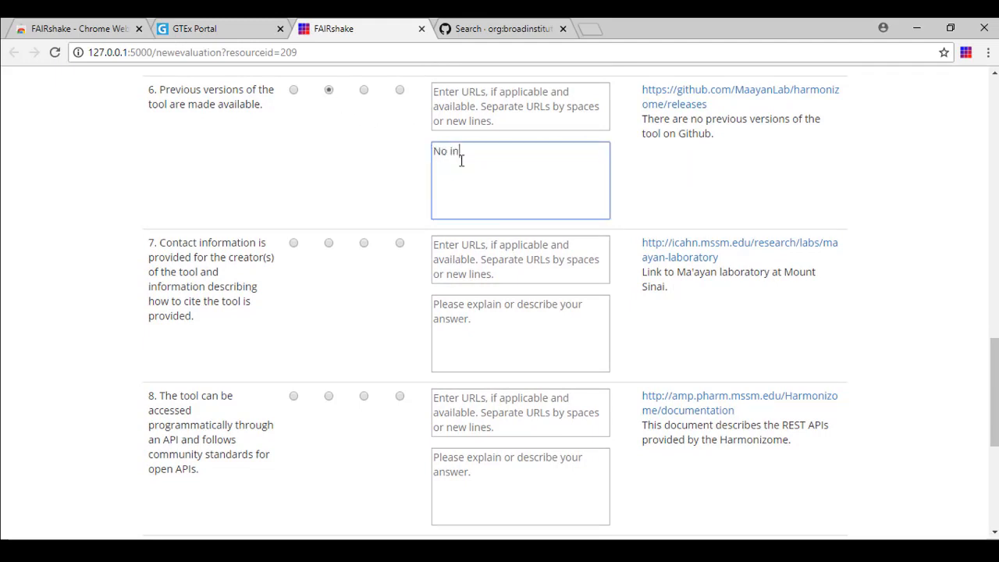
text(formation about other versions.)
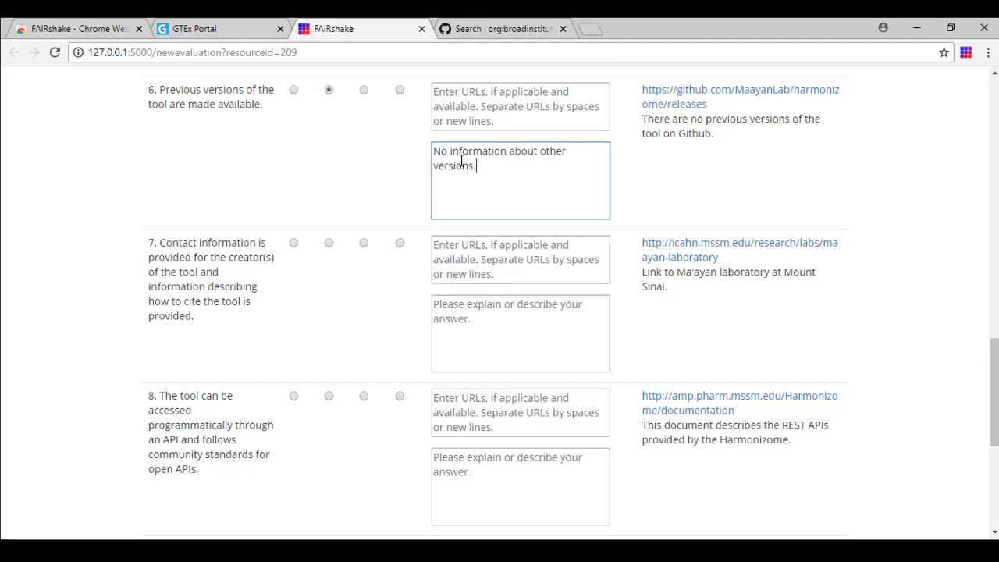
- Check the GTEx Portal's Contact page, and open its Documentation page at the example acknowledgment statement
scroll(461, 161, down, 2)
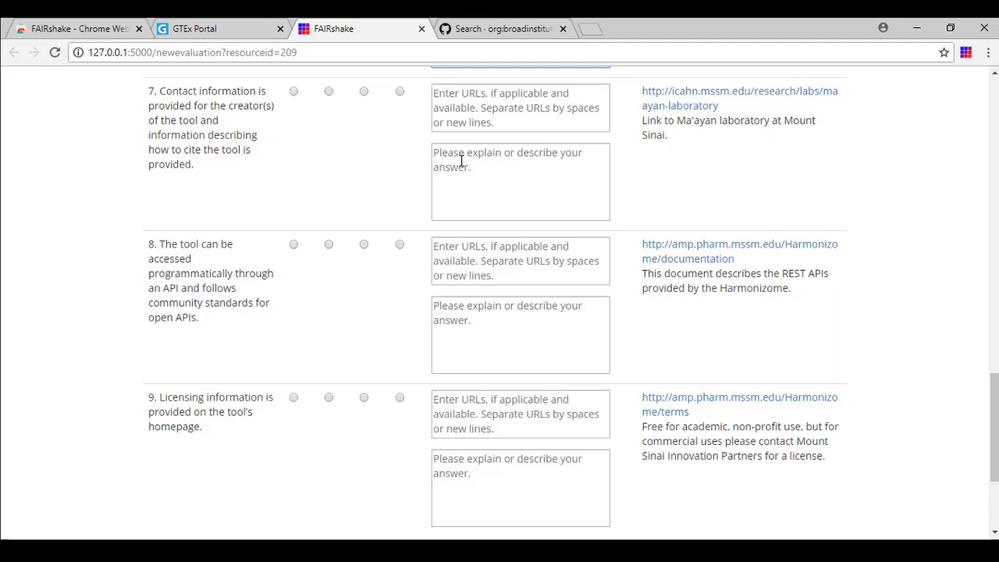
key(ctrl+shift+Tab)
click(687, 84)
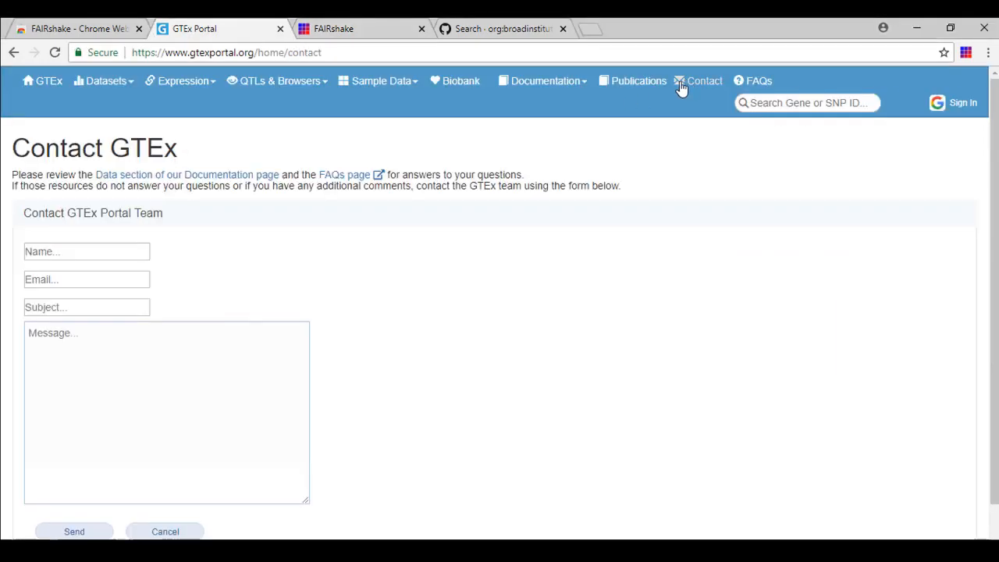
click(577, 85)
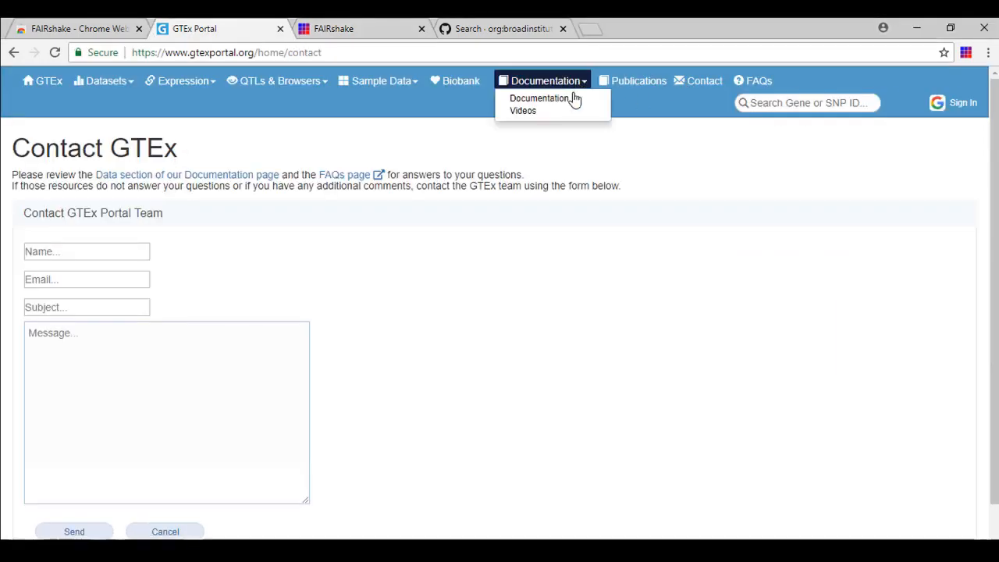
click(574, 100)
scroll(575, 104, down, 10)
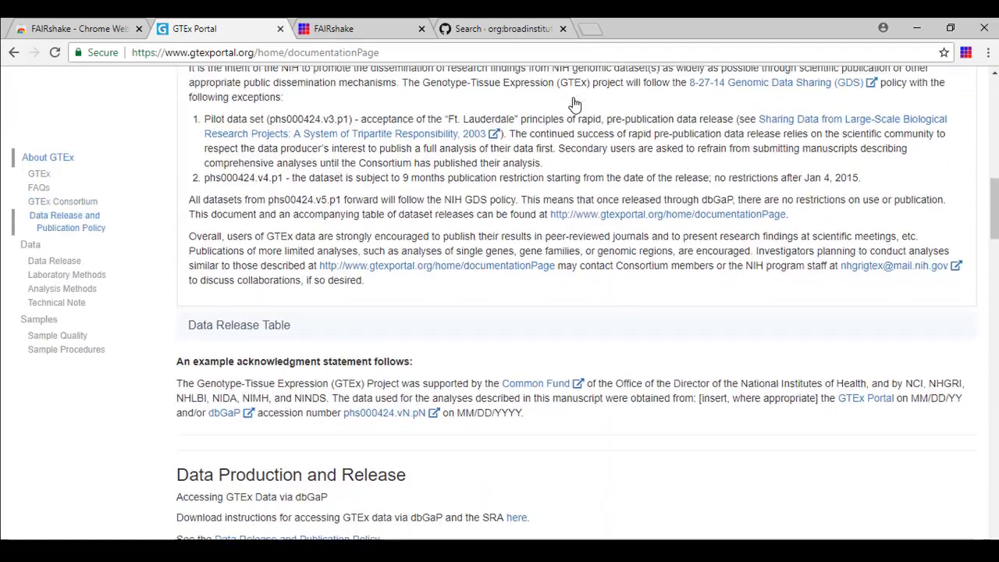
scroll(575, 104, down, 3)
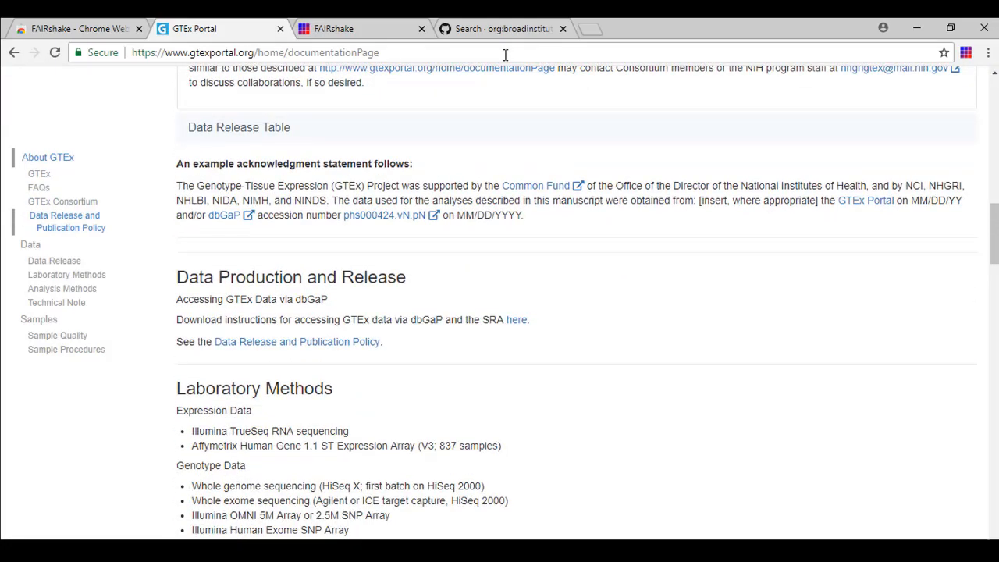
key(ctrl+Tab)
click(468, 95)
text(https://www.gtexportal.org/home/documentationPage)
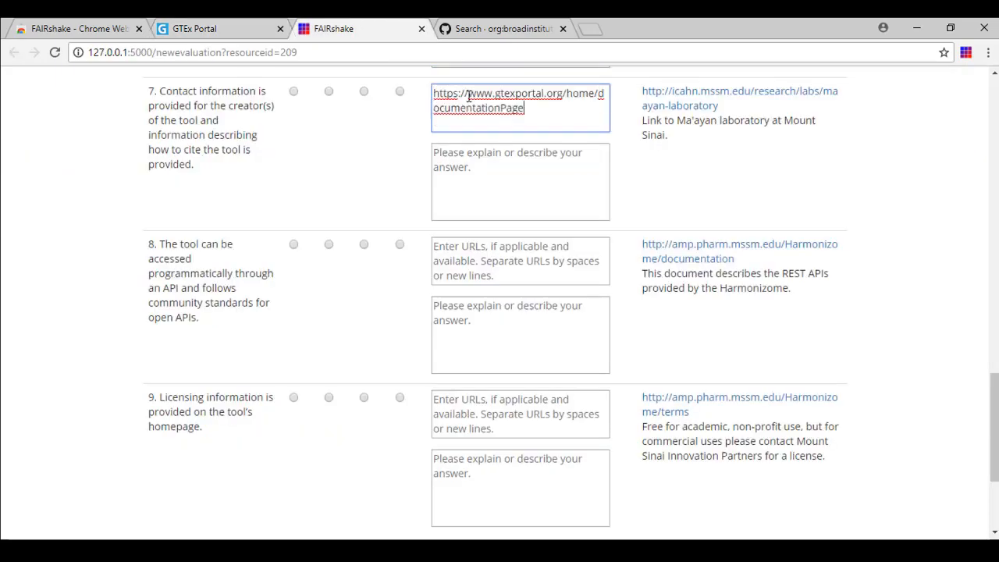
- Fill question 7's explanation with "Sample acknowledgment statement for citation:" followed by the example acknowledgment statement copied from the GTEx Documentation page
click(273, 24)
drag(534, 209, 161, 183)
key(ctrl+c)
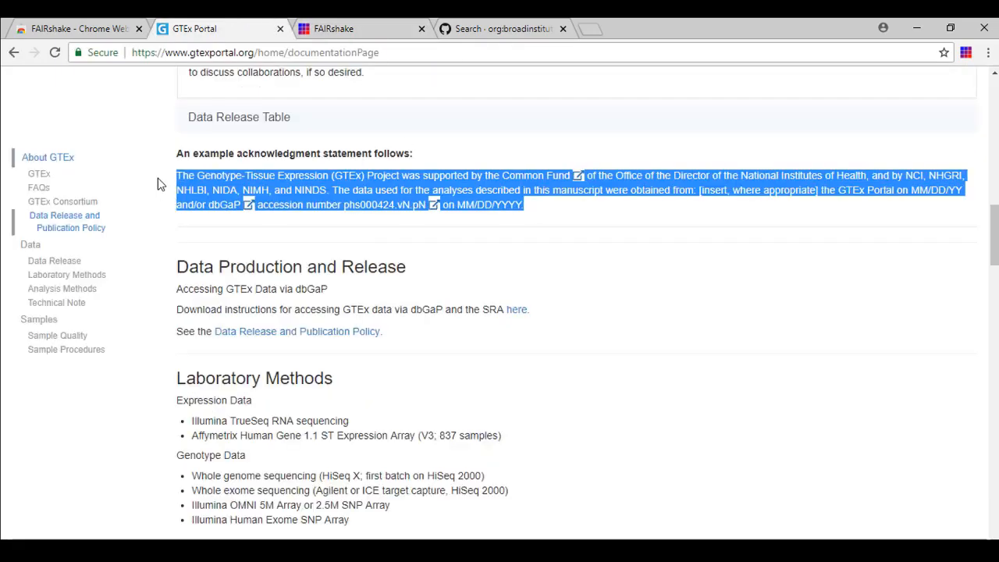
key(ctrl+Tab)
click(500, 155)
text(Sample acknowle)
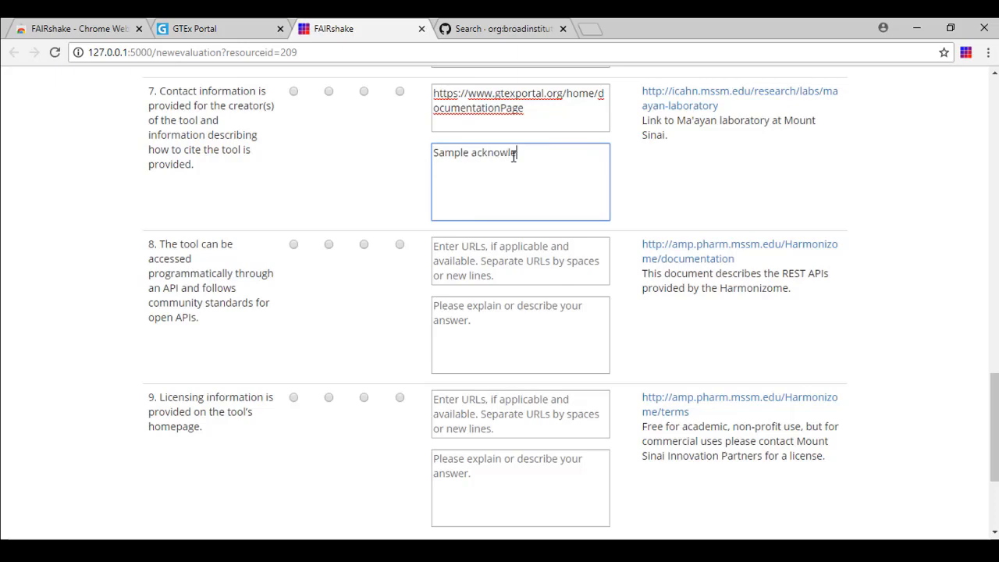
text(dgment statement for citation:)
key(ctrl+v)
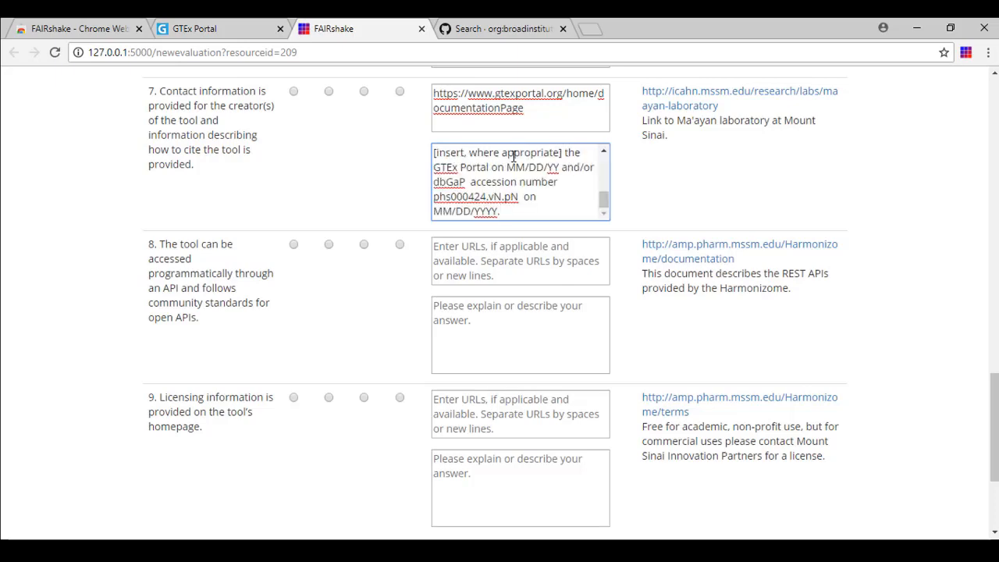
key(Return)
click(244, 26)
key(alt+Left)
key(ctrl+l)
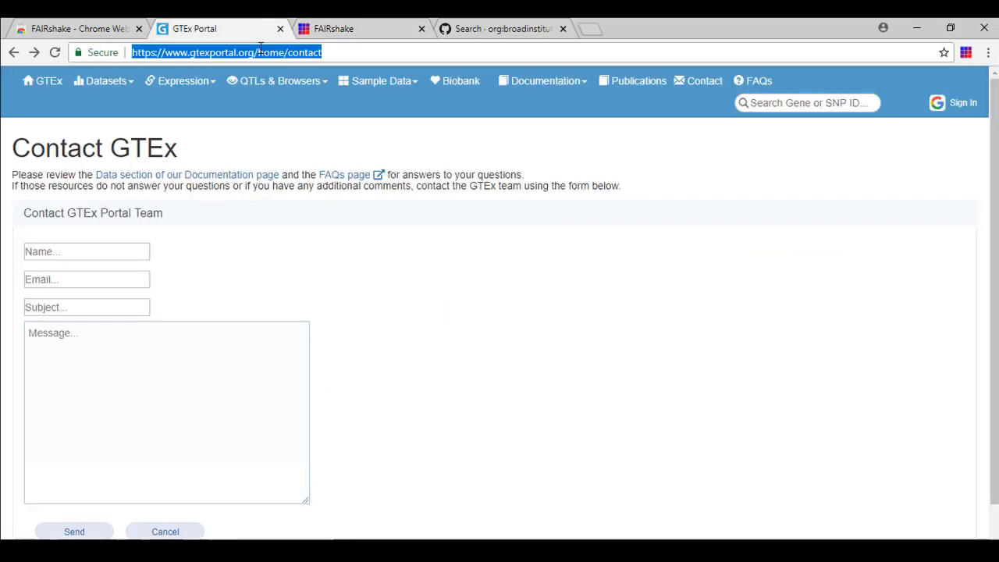
key(ctrl+c)
key(ctrl+Tab)
key(ctrl+v)
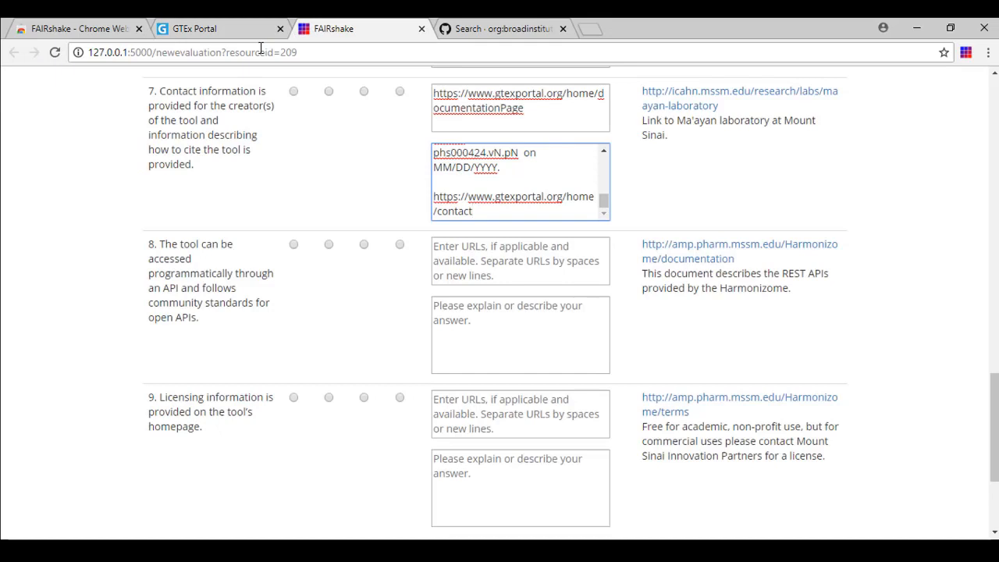
key(Return)
text(Contact form is provided.)
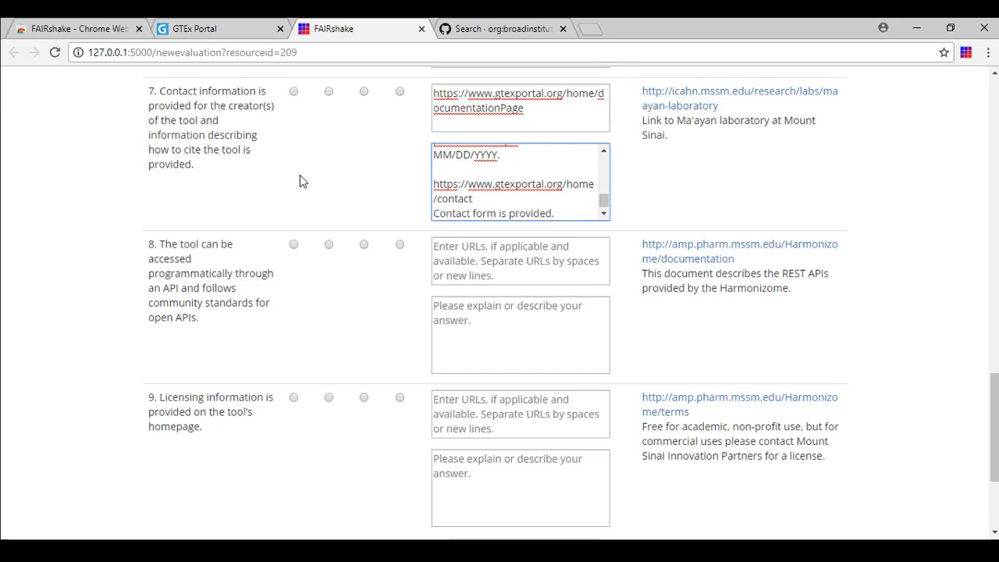
- Answer question 8 about programmatic API access with No
scroll(303, 181, down, 3)
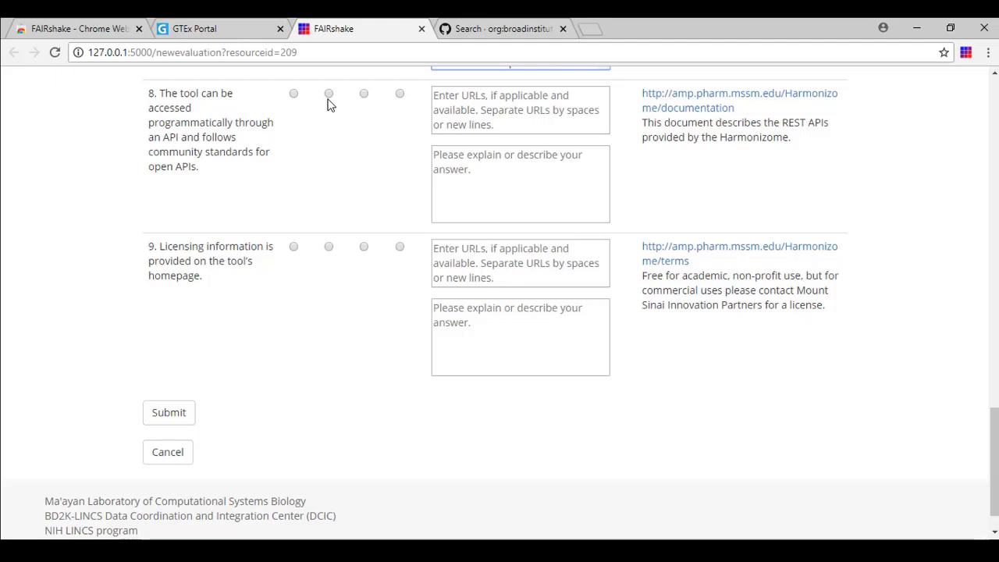
click(329, 99)
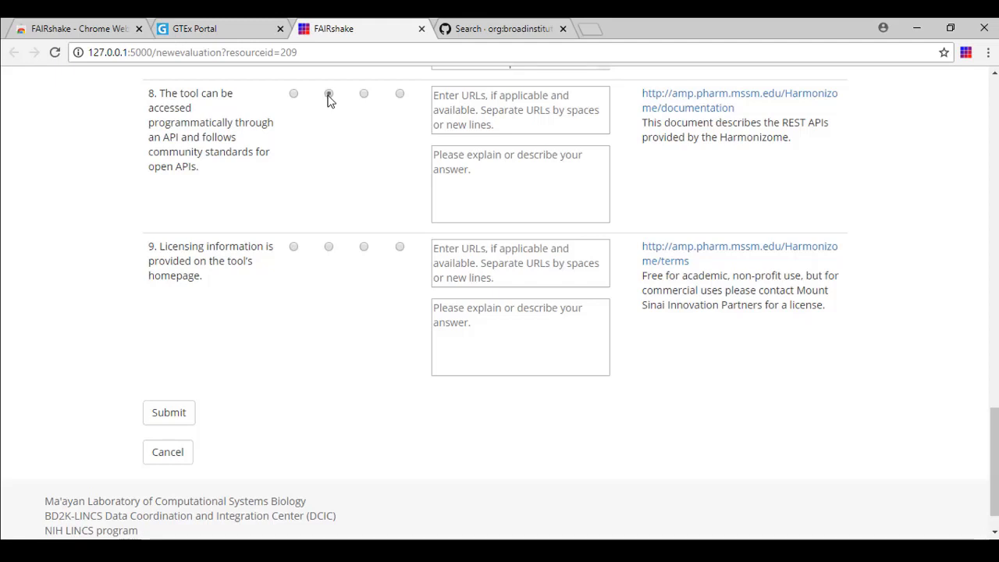
click(329, 95)
- Open the GTEx Portal's Documentation page at the GTEx Data Release and Publication Policy
click(237, 25)
click(246, 115)
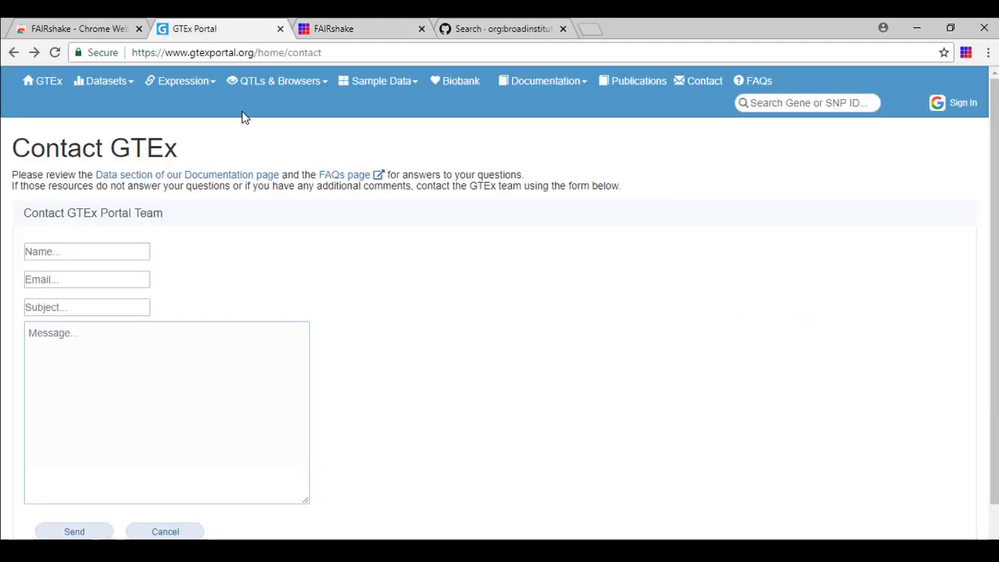
click(545, 80)
click(509, 98)
scroll(508, 103, down, 9)
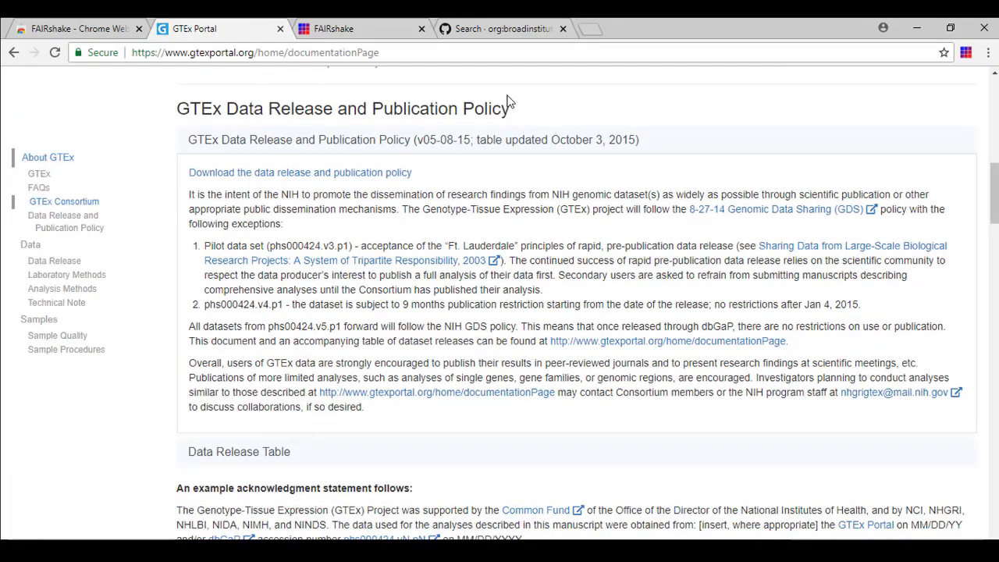
- Copy the Documentation page's address into question 9's URL field in the evaluation form
click(433, 58)
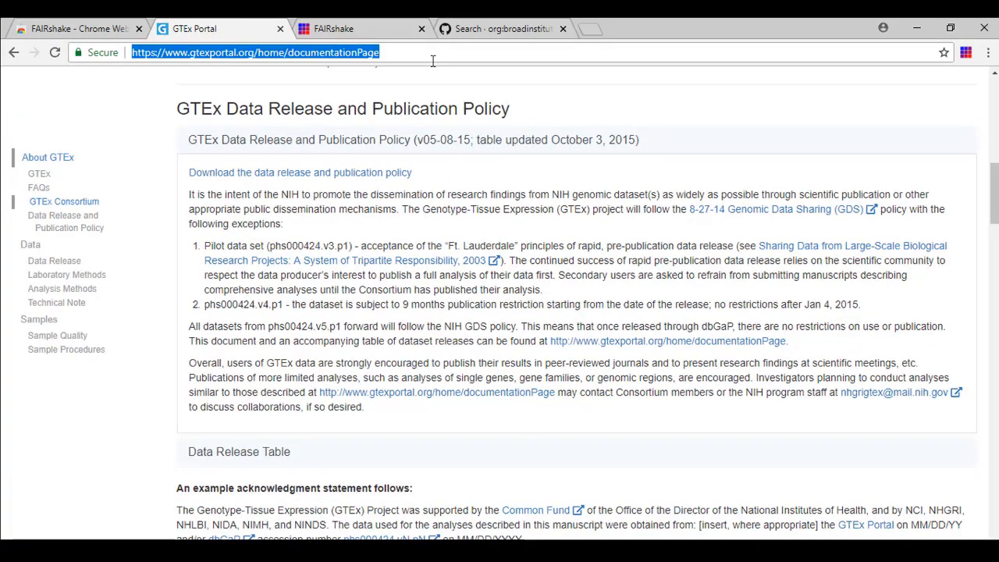
key(ctrl+c)
key(ctrl+Tab)
click(481, 268)
key(ctrl+v)
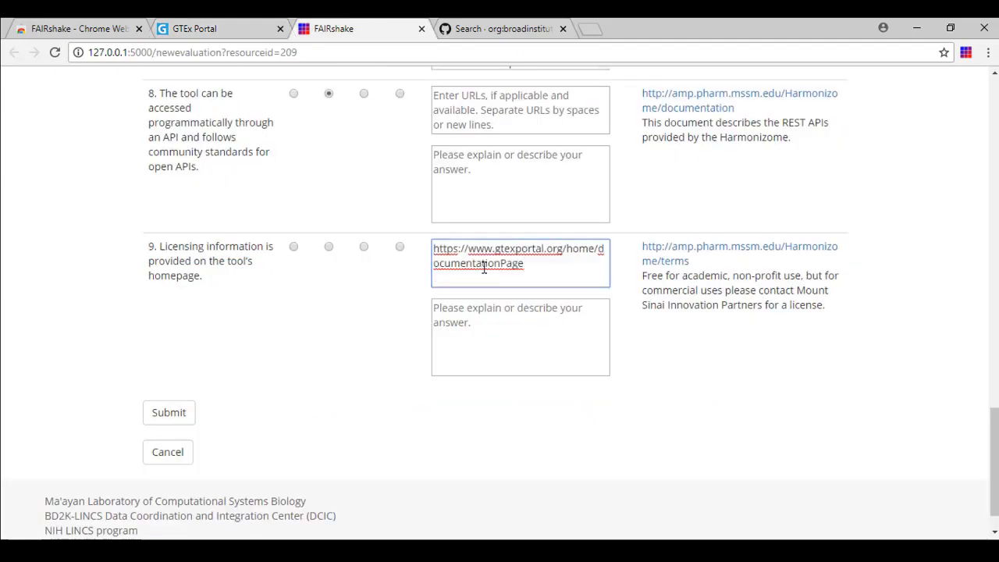
- Copy the policy text from "The Genotype-Tissue Expression (GTEx) project will follow" through the dataset release paragraph into question 9's explanation
click(250, 22)
drag(400, 209, 806, 353)
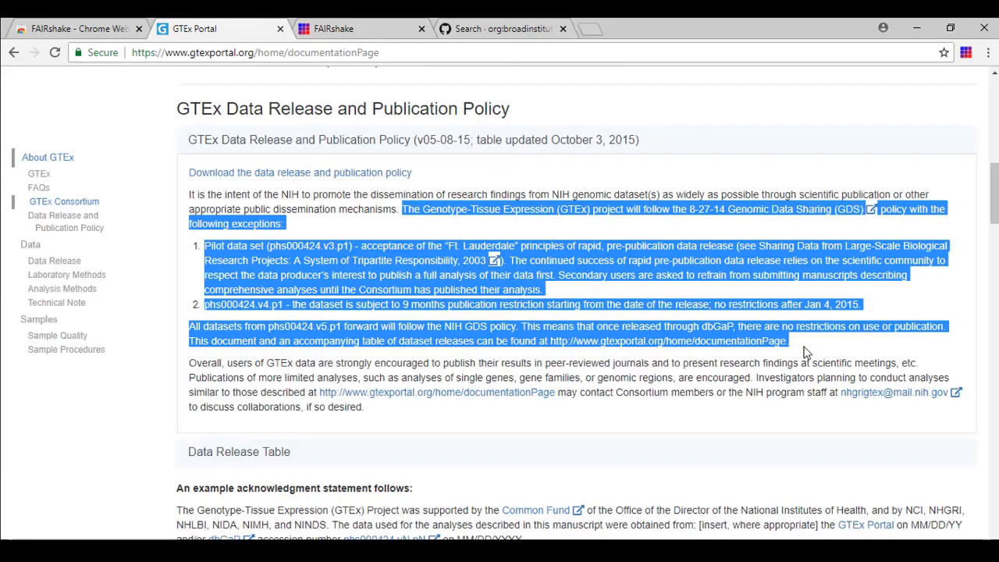
key(ctrl+c)
key(ctrl+Tab)
click(573, 333)
key(ctrl+v)
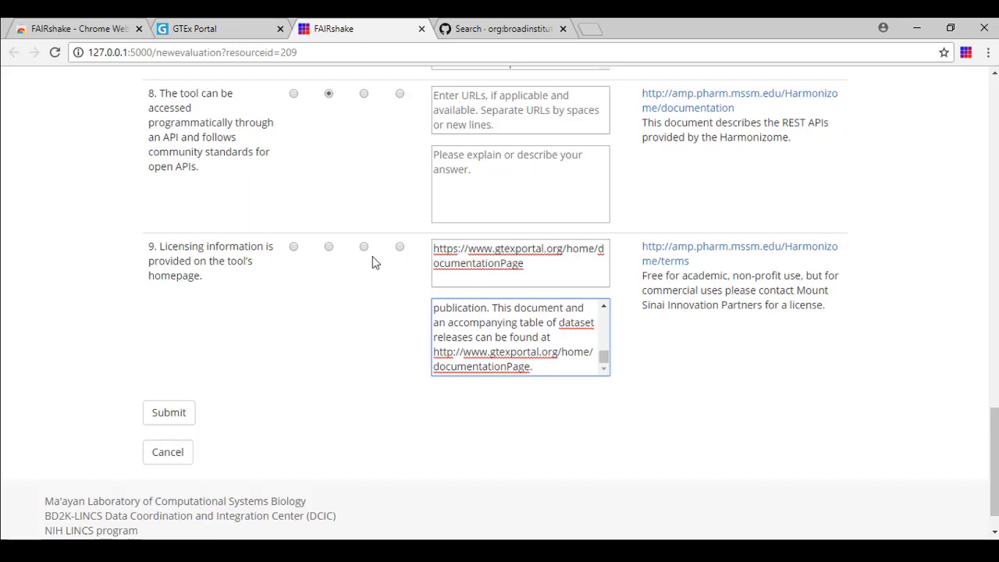
- Choose the fourth answer option for question 9 and begin its explanation with "No information about license on tool homepage. In documentation:"
click(400, 248)
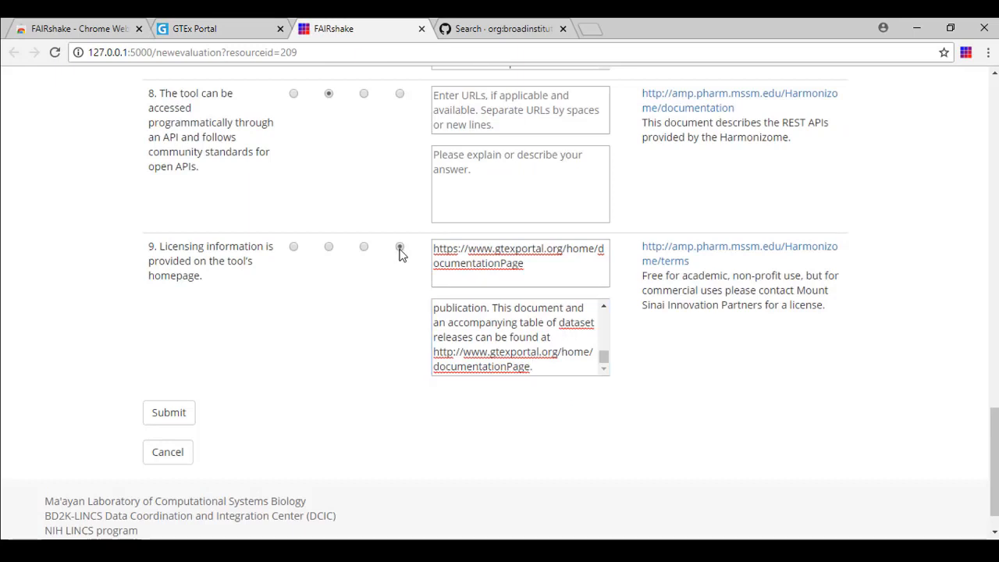
click(458, 308)
key(ctrl+Home)
text(No )
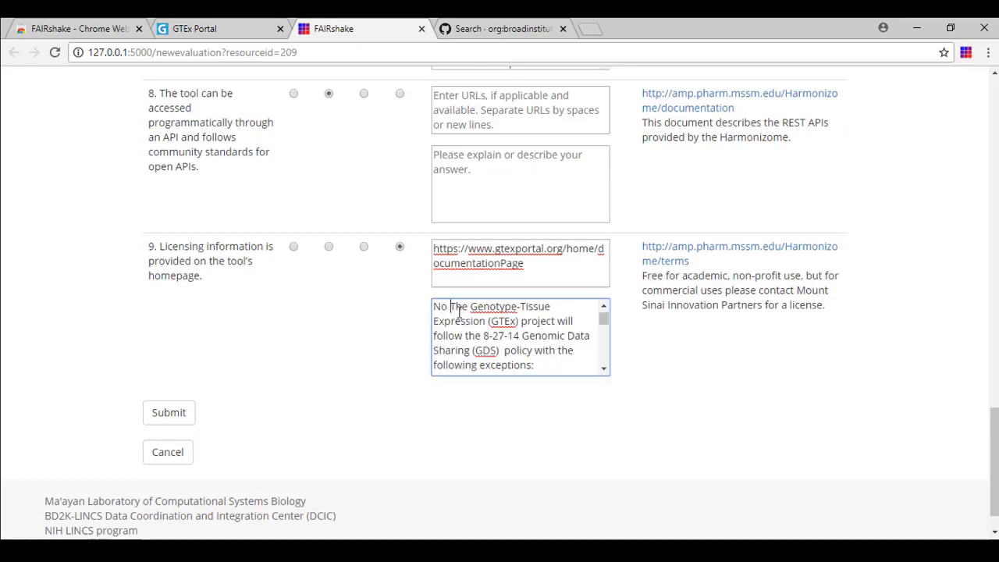
text(information about license )
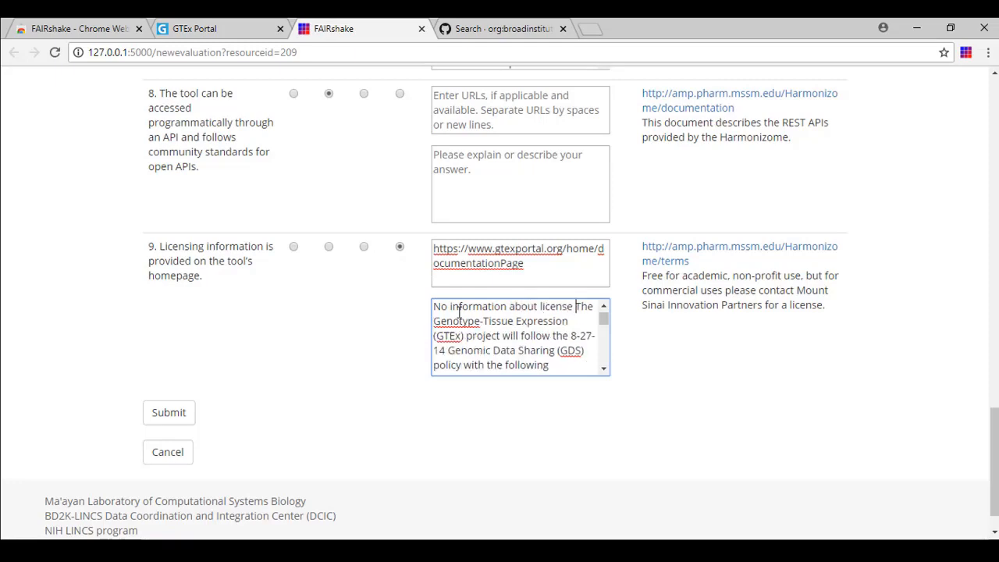
text(on tool homepage. In docume)
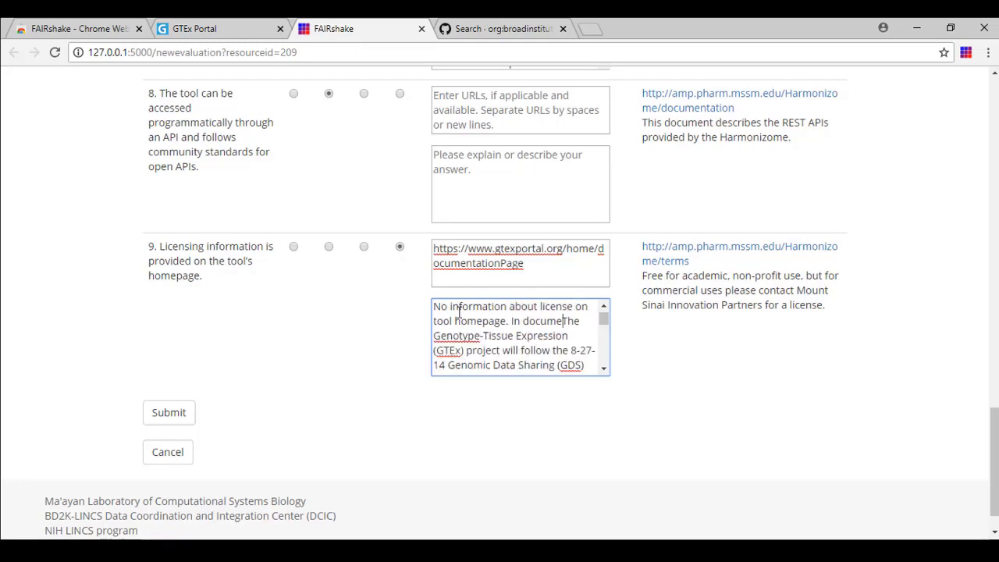
text(ntation:)
- Check the answers to the last questions and submit the evaluation
click(166, 411)
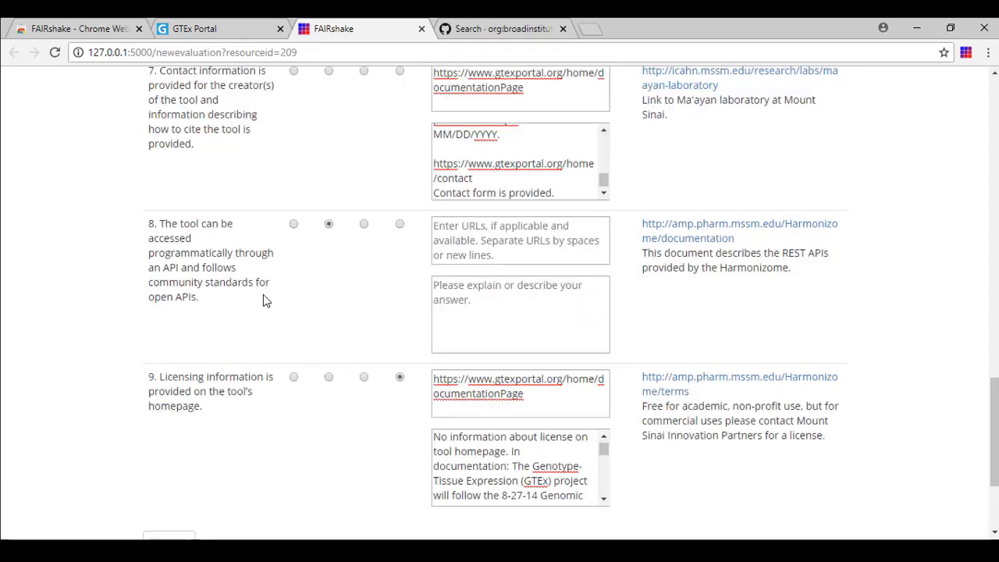
scroll(264, 300, up, 2)
scroll(284, 250, down, 3)
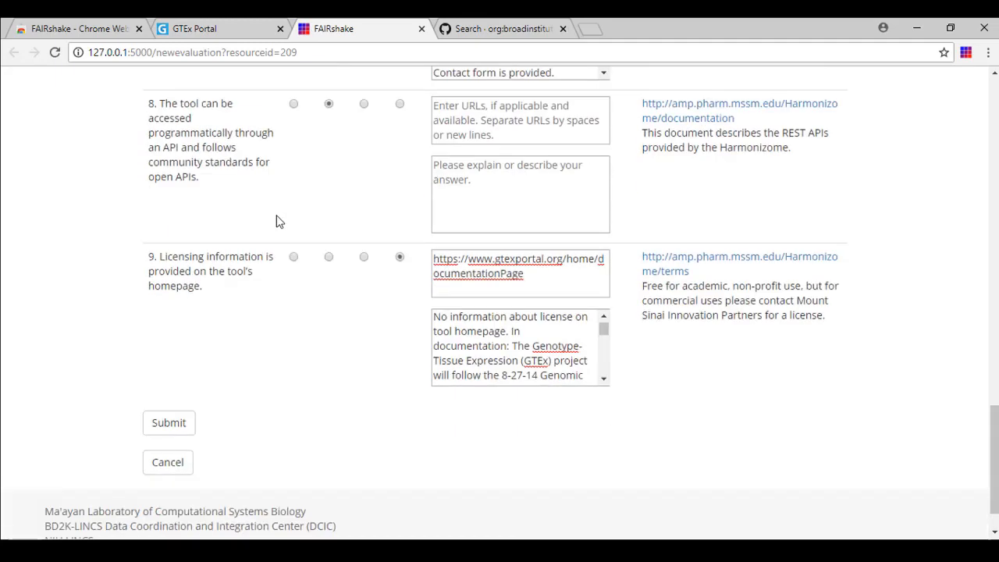
click(185, 421)
click(556, 135)
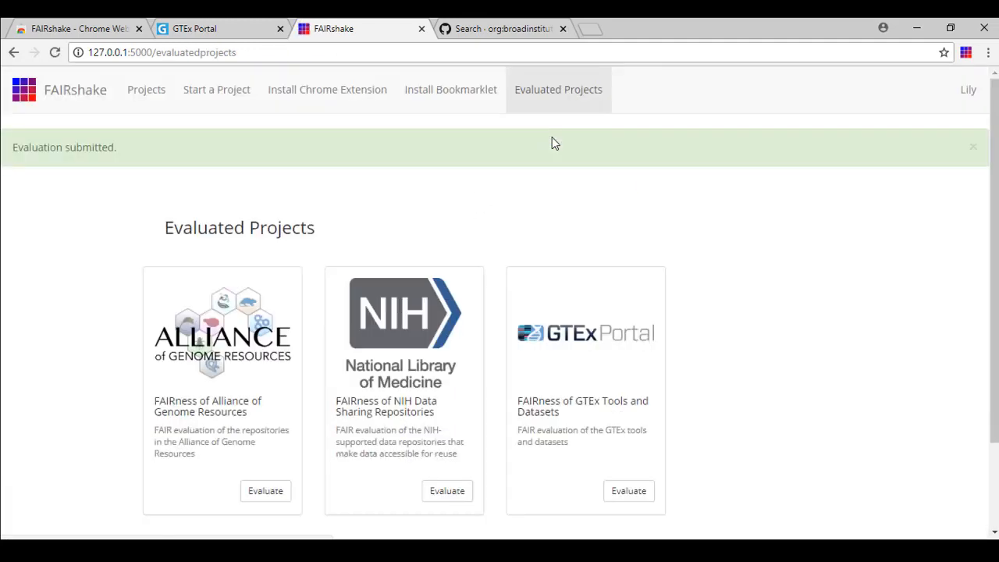
- Open the Gene eQTL Visualizer on the GTEx Portal and inspect its FAIRness insignia, including the licensing question's score, in the FAIRshake extension
key(ctrl+shift+Tab)
click(301, 84)
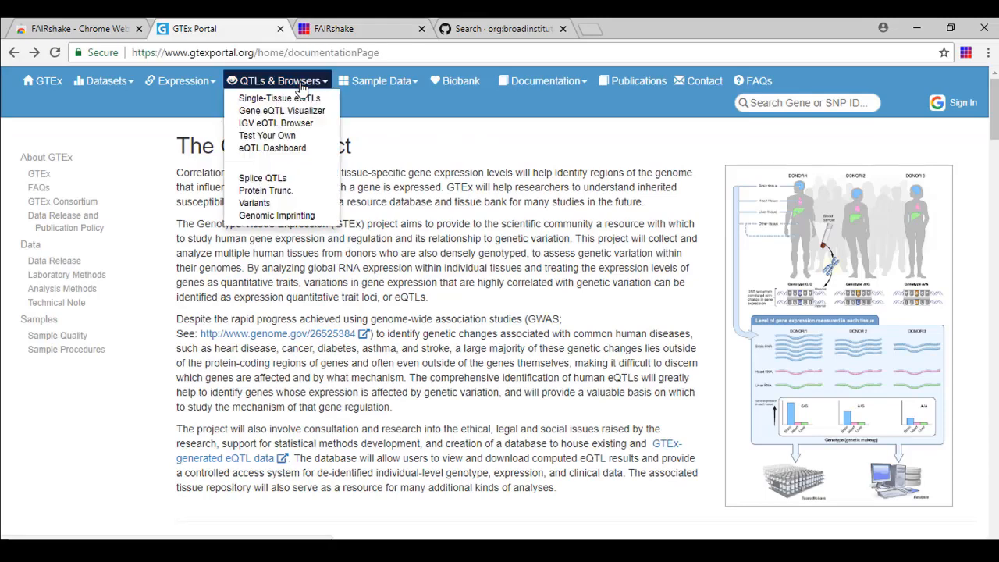
click(300, 111)
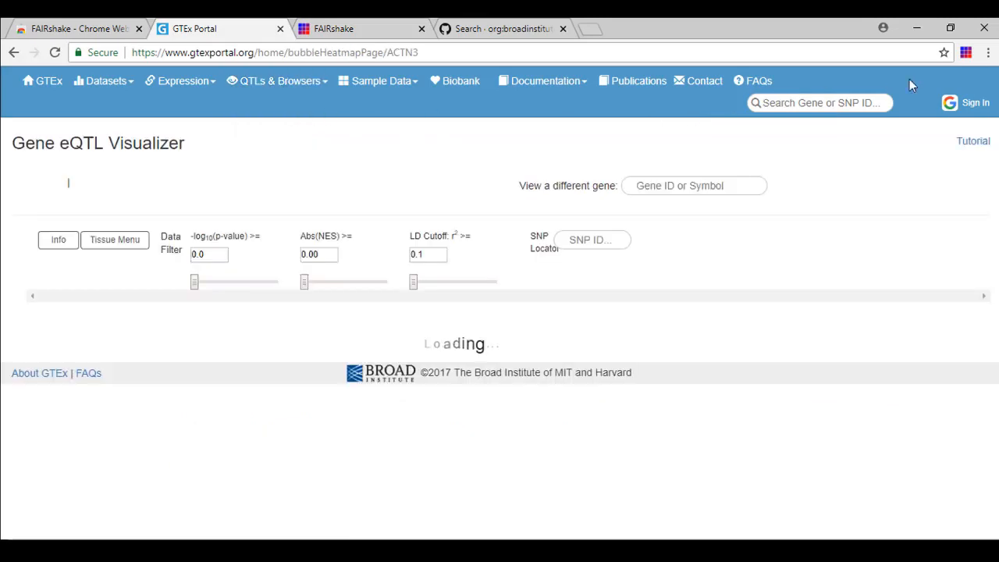
click(966, 52)
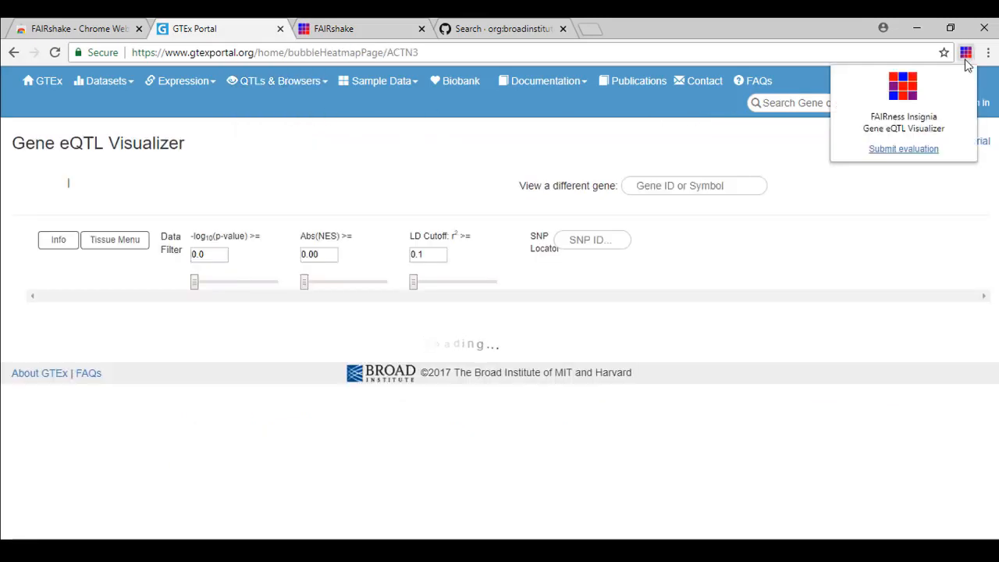
mouse_move(915, 102)
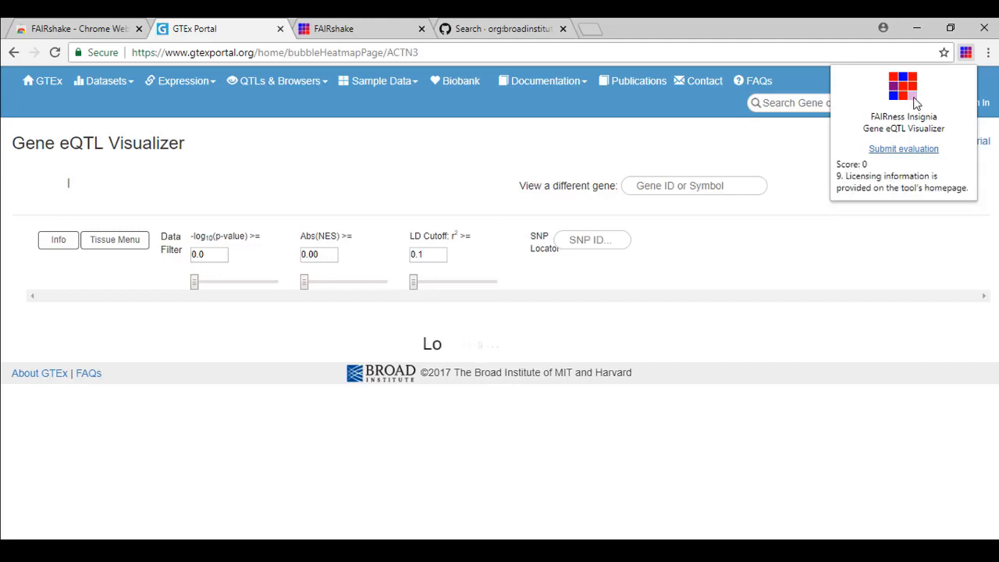